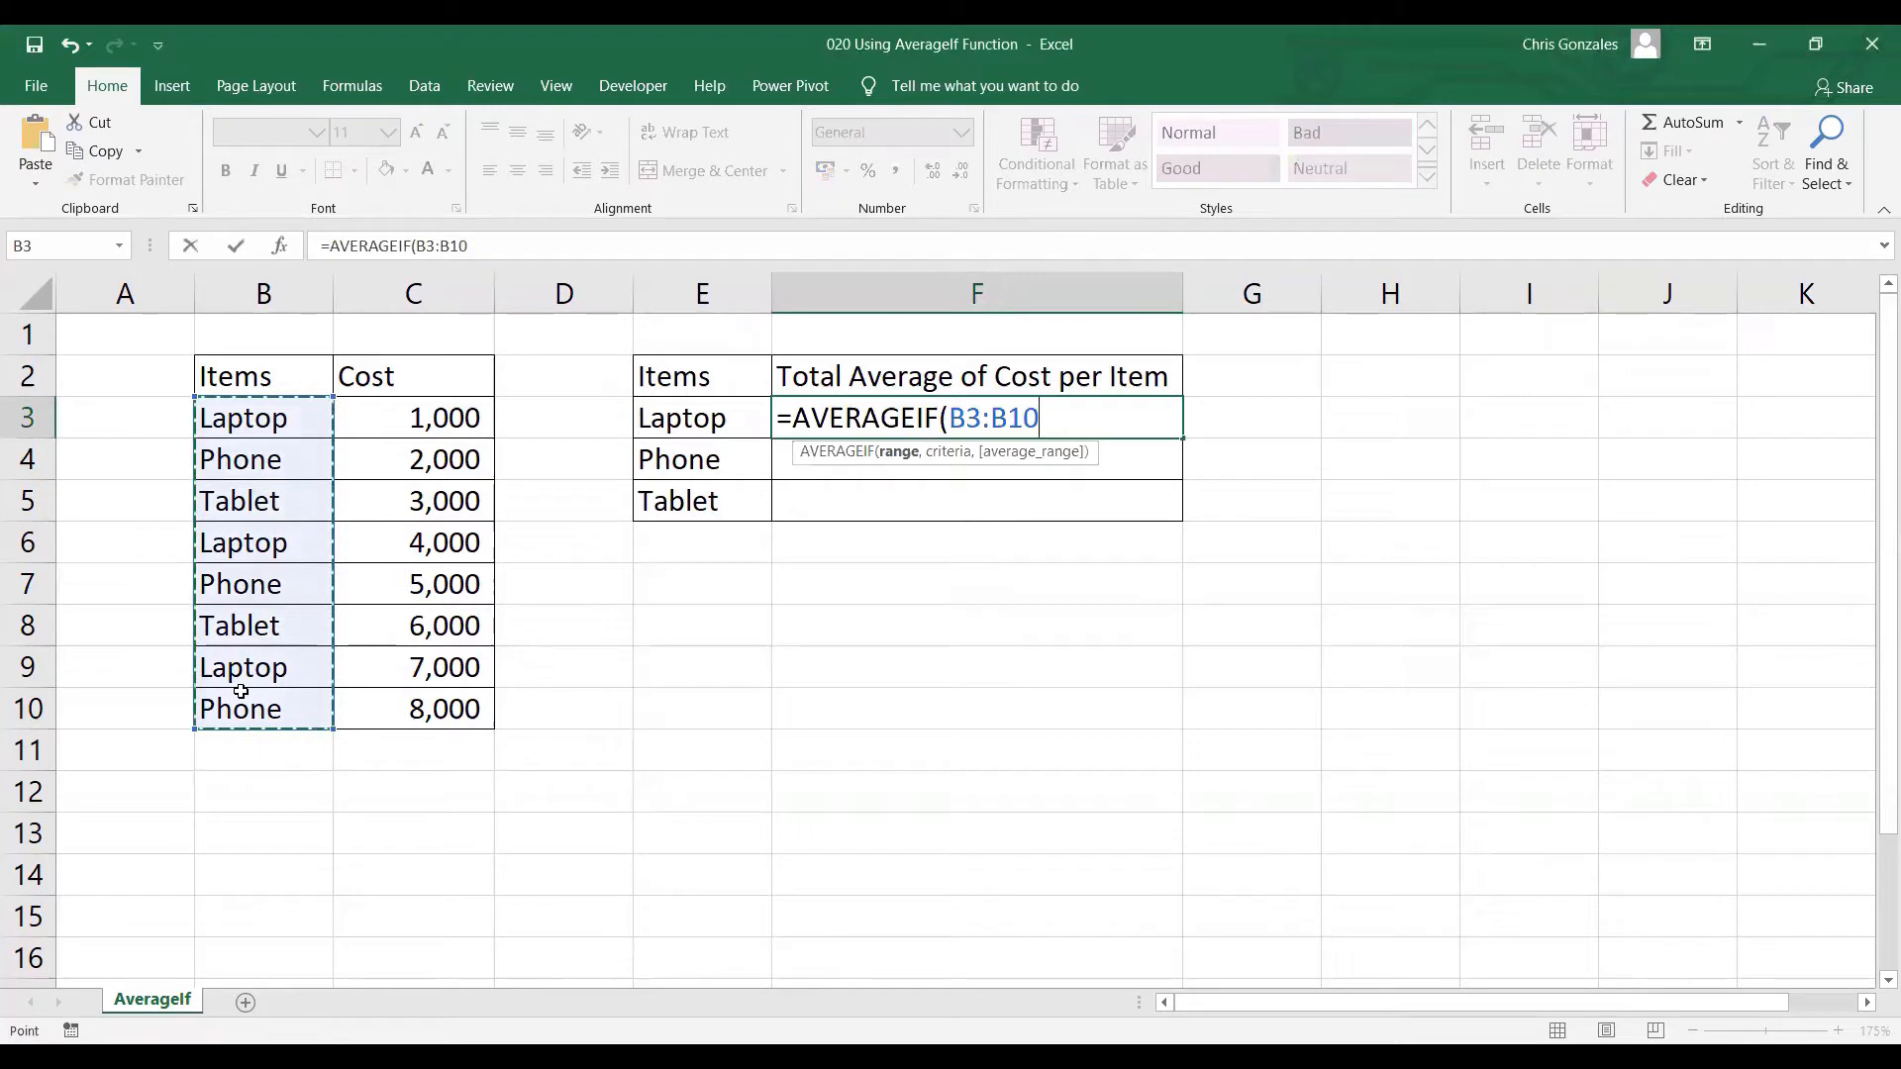
Step: Make the B3:B10 range absolute in the AVERAGEIF formula in F3 and proceed to its criteria argument
key("F4")
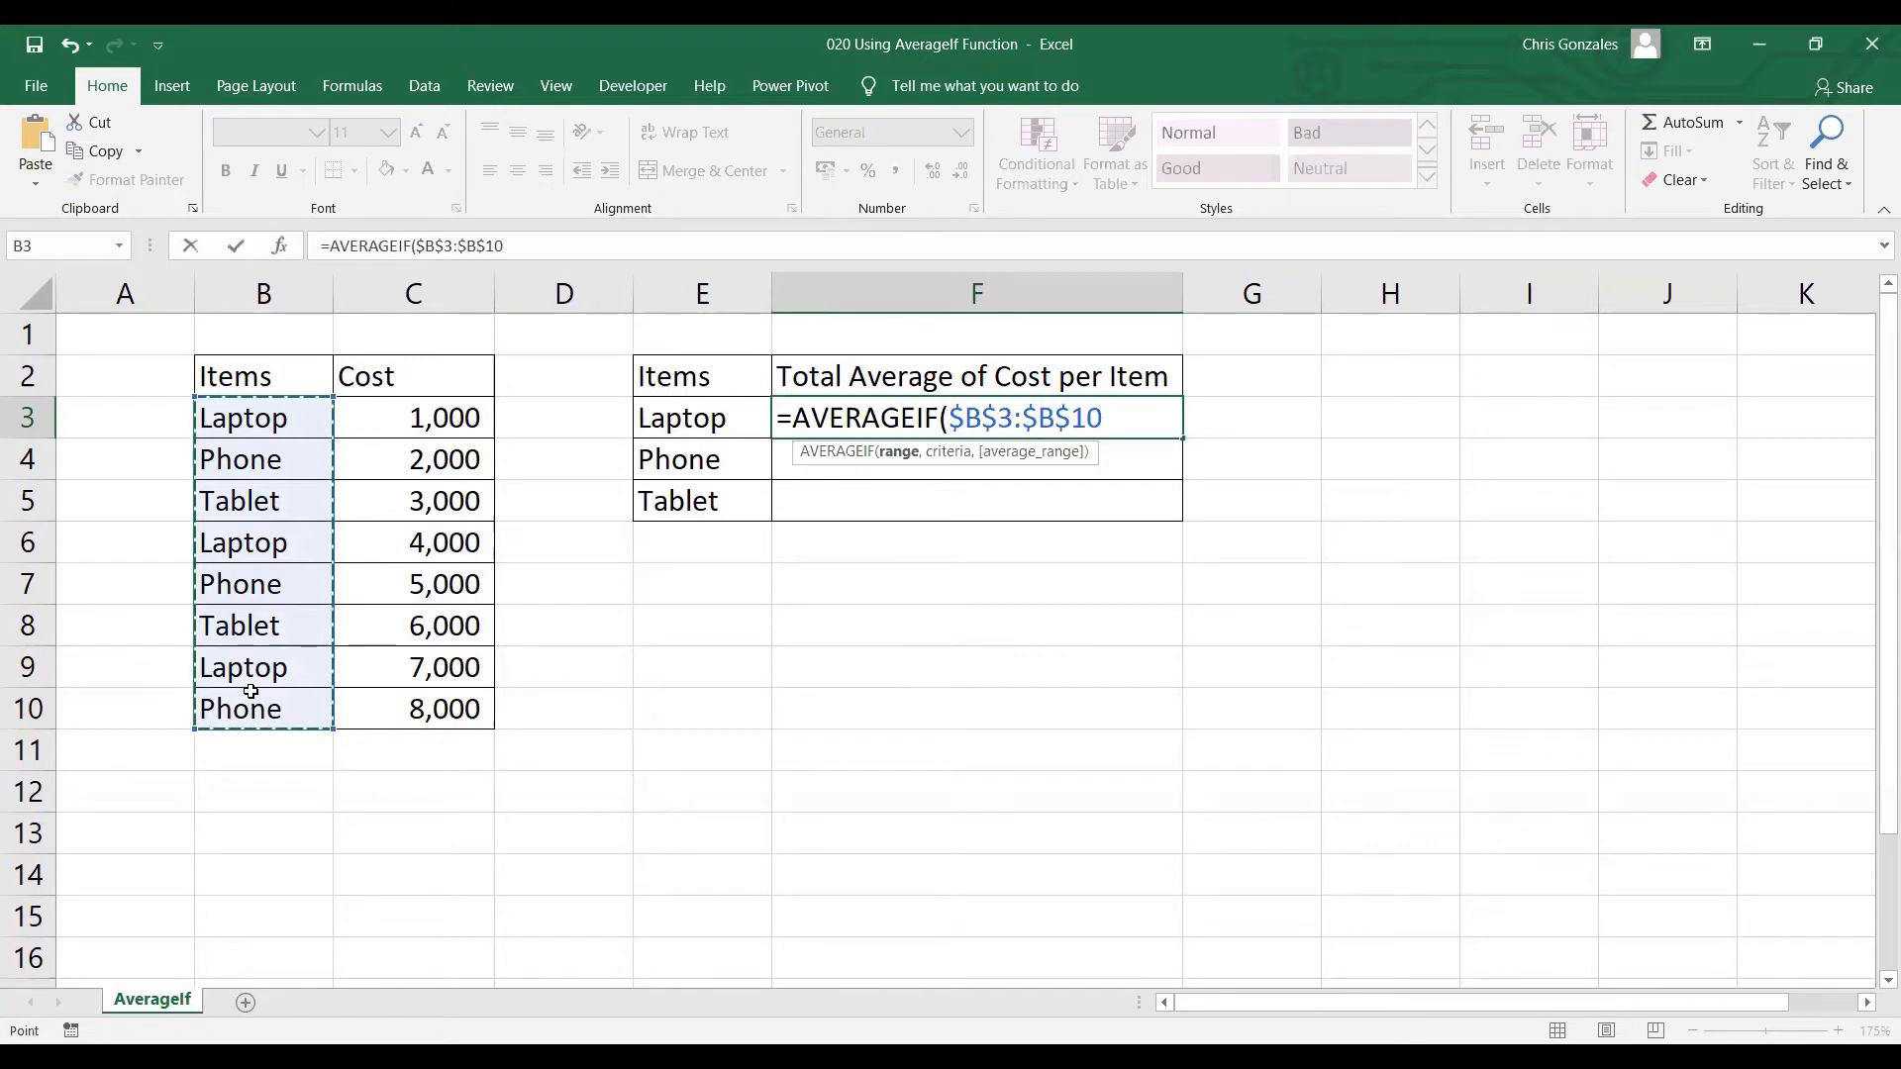
type(",")
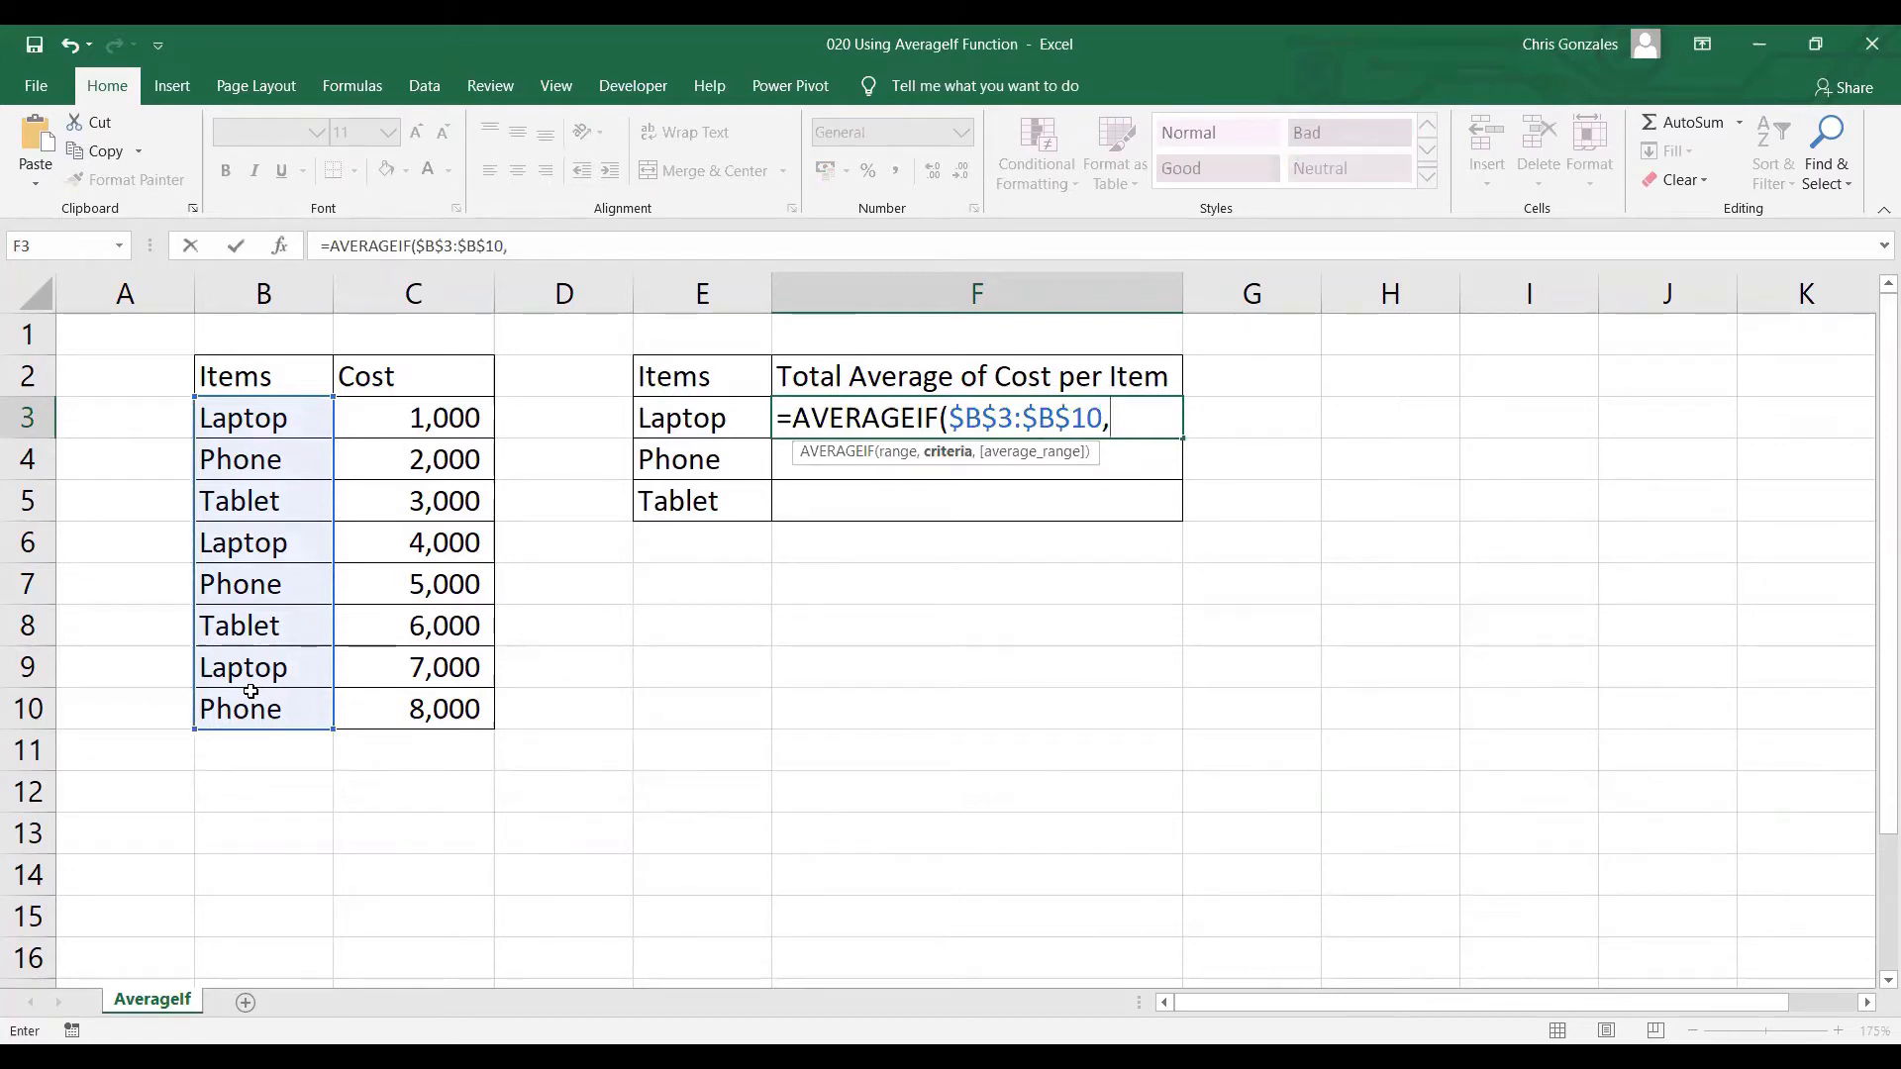
type("\"Laptop\"")
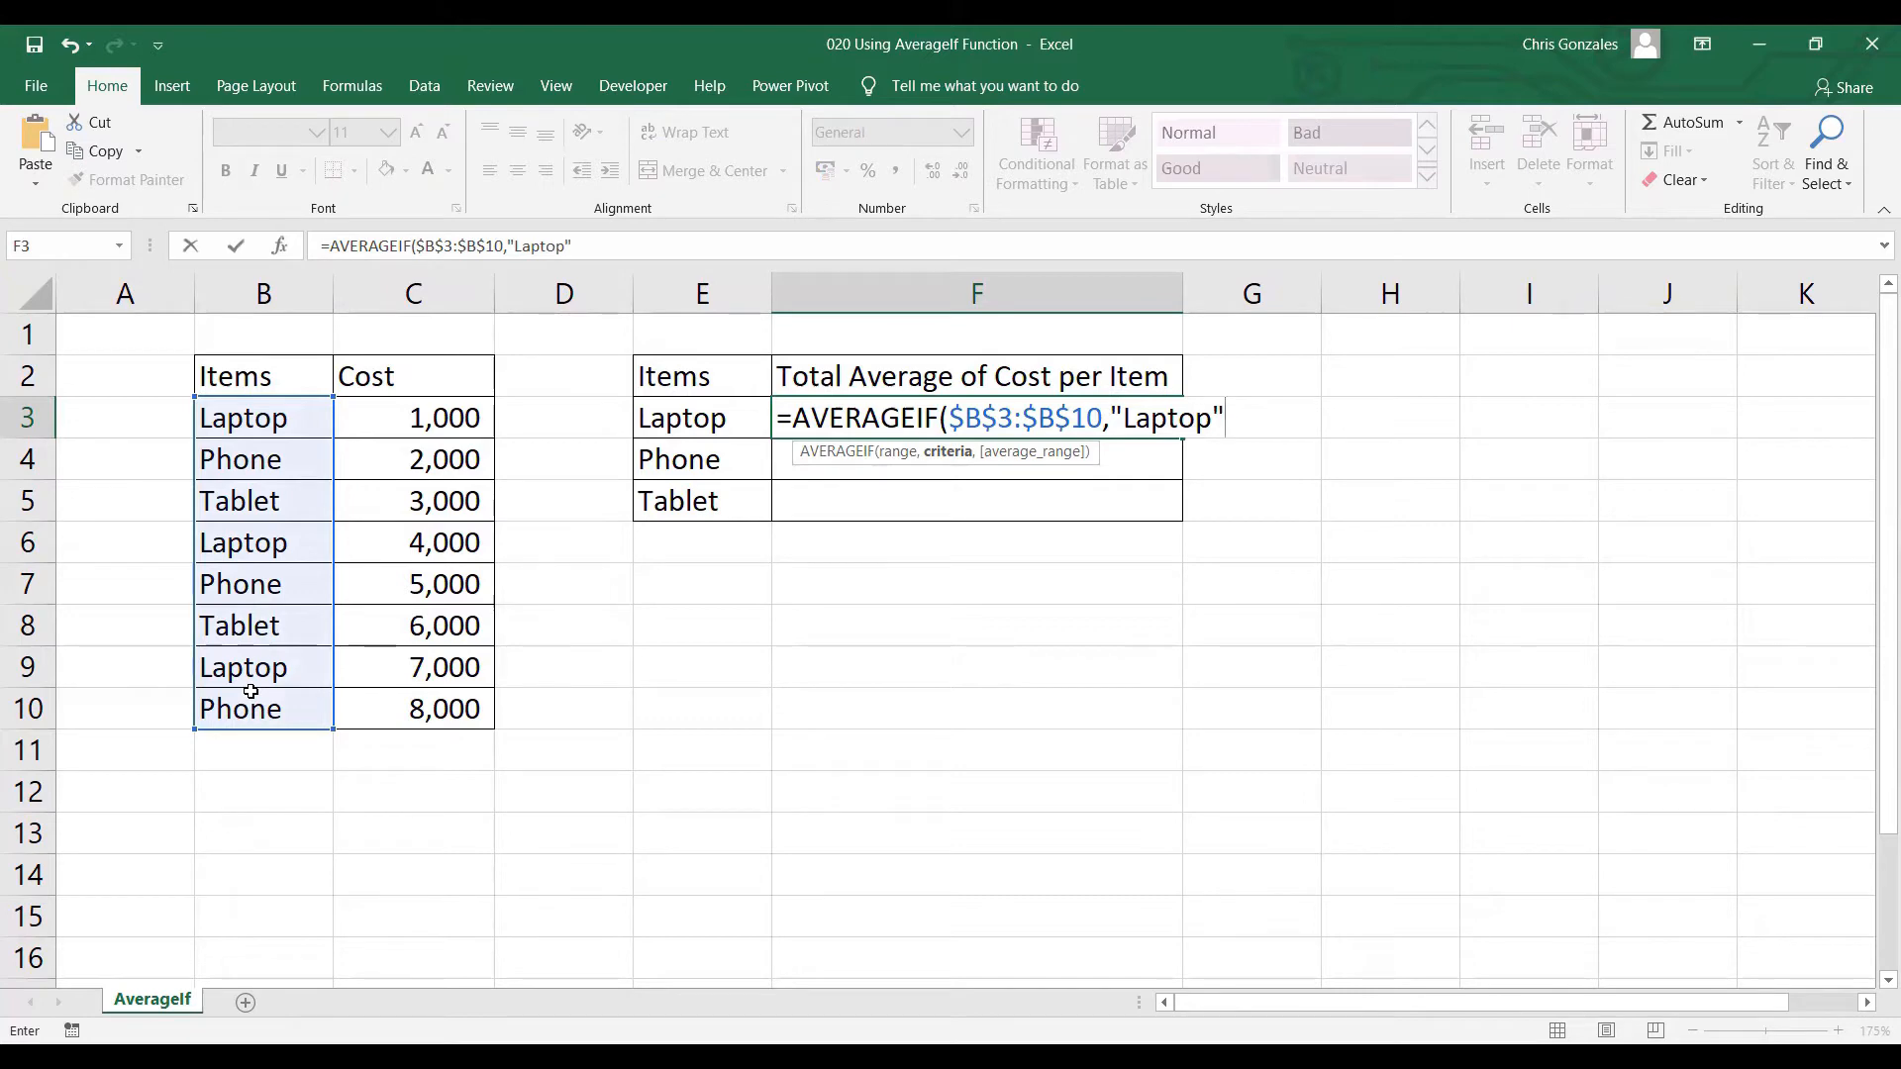
key("BackSpace")
key("BackSpace")
key("BackSpace")
key("BackSpace")
key("BackSpace")
key("BackSpace")
key("BackSpace")
key("BackSpace")
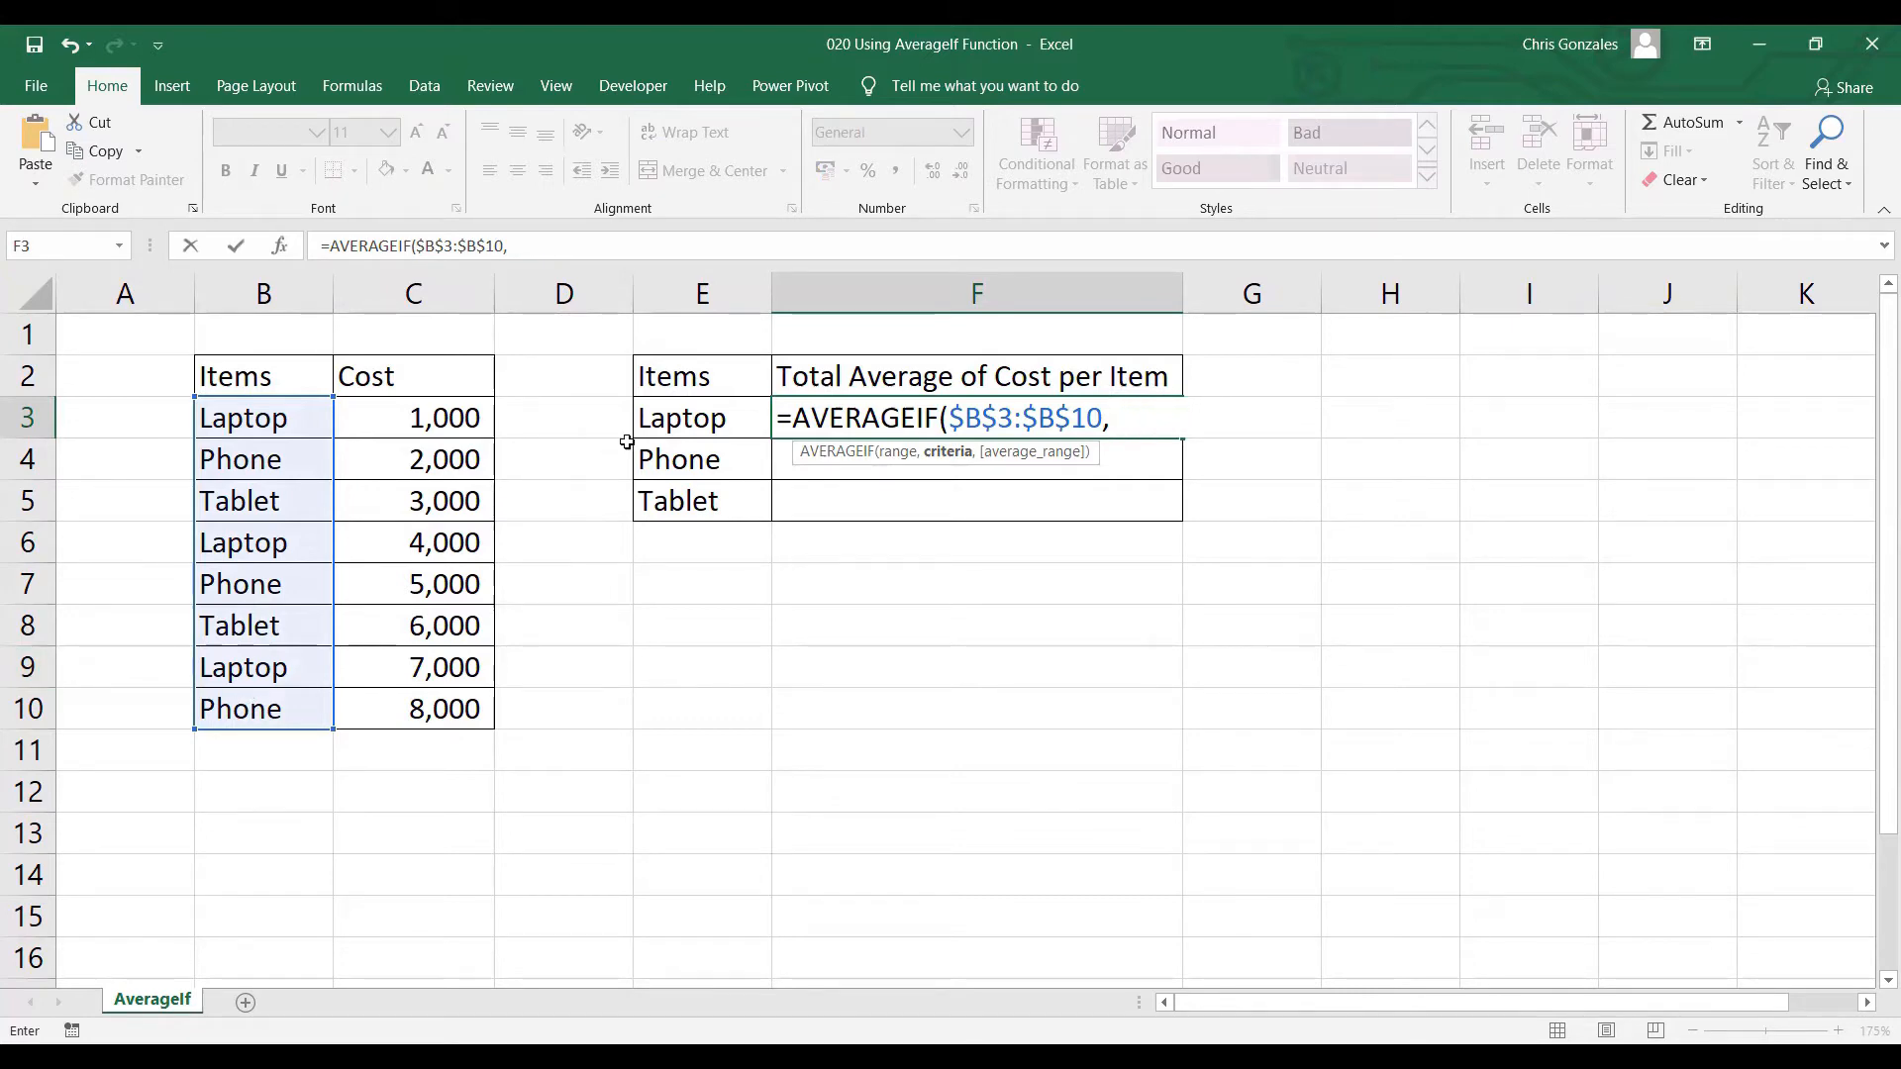
Step: Complete the F3 formula with E3 as criteria and $C$3:$C$10 as average range, and fill it down to F5
left_click(682, 417)
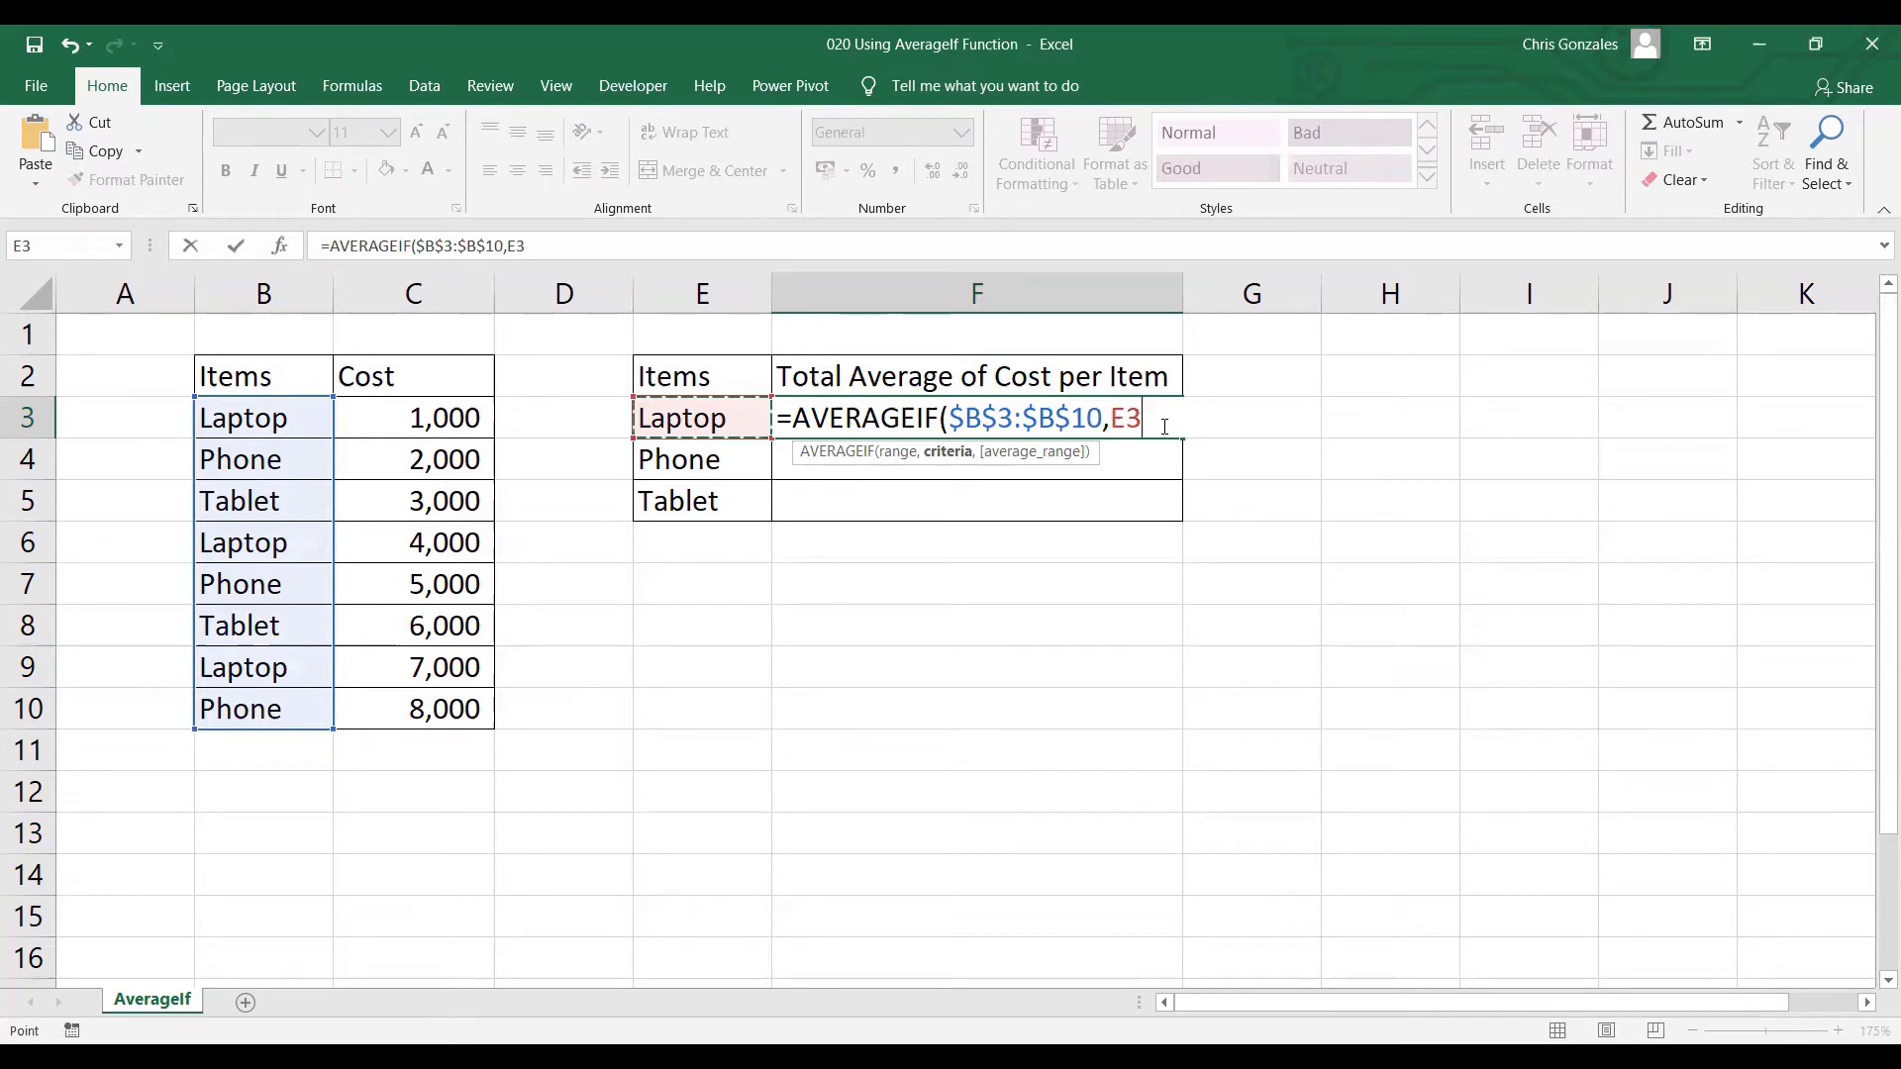
type(",")
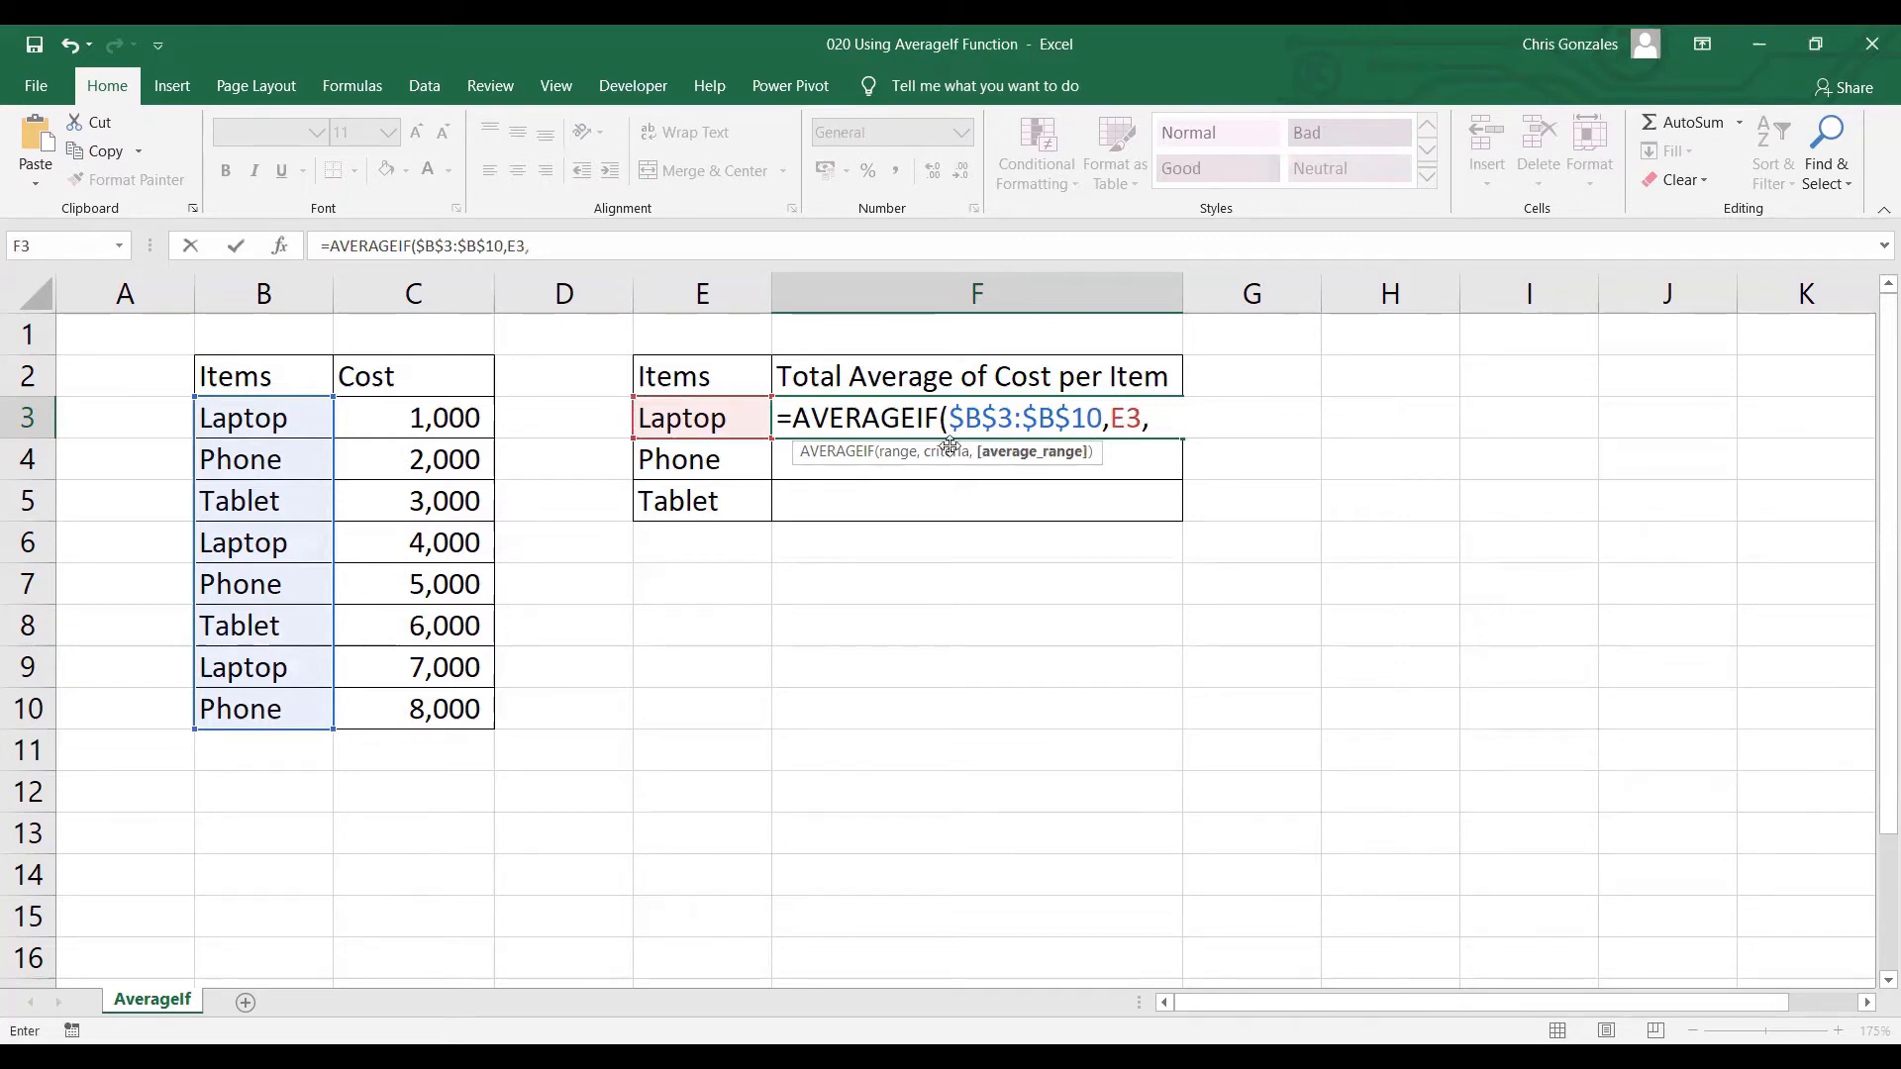
left_click(441, 418)
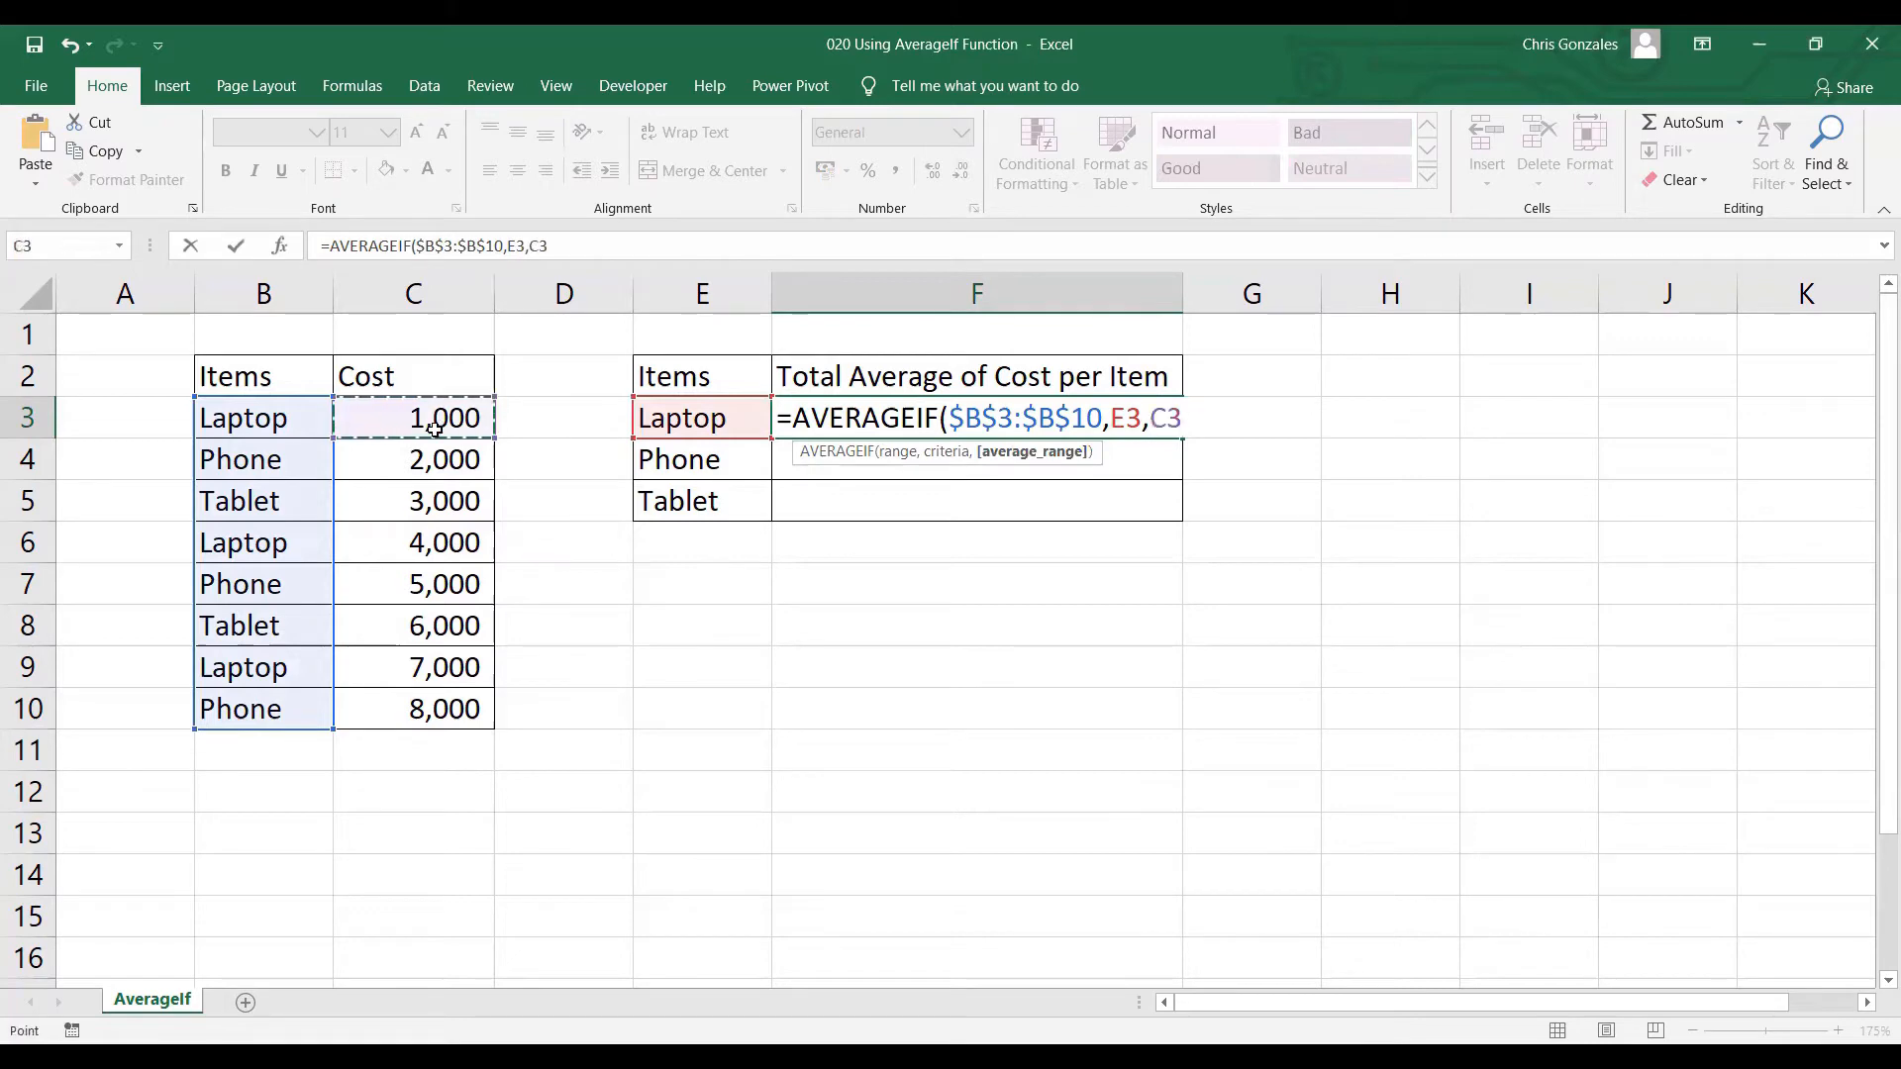
left_click(408, 706, "shift")
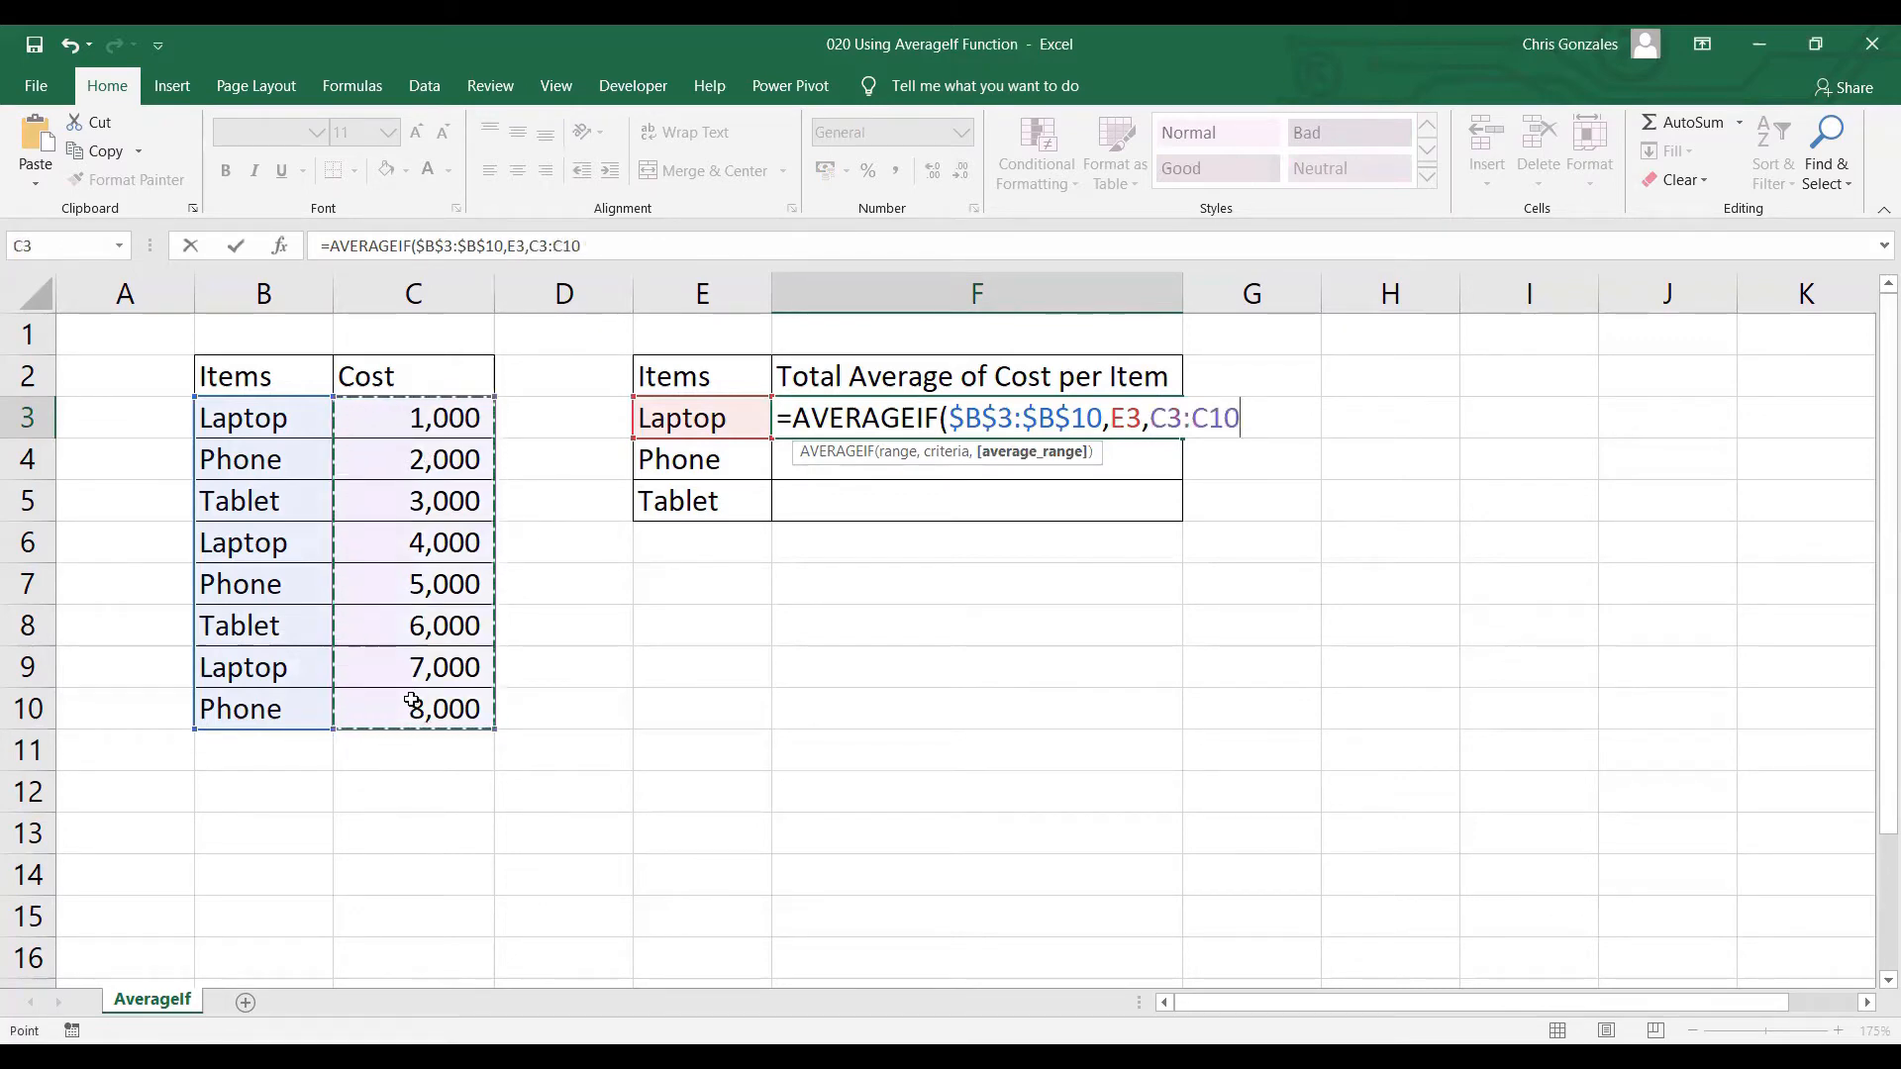
key("F4")
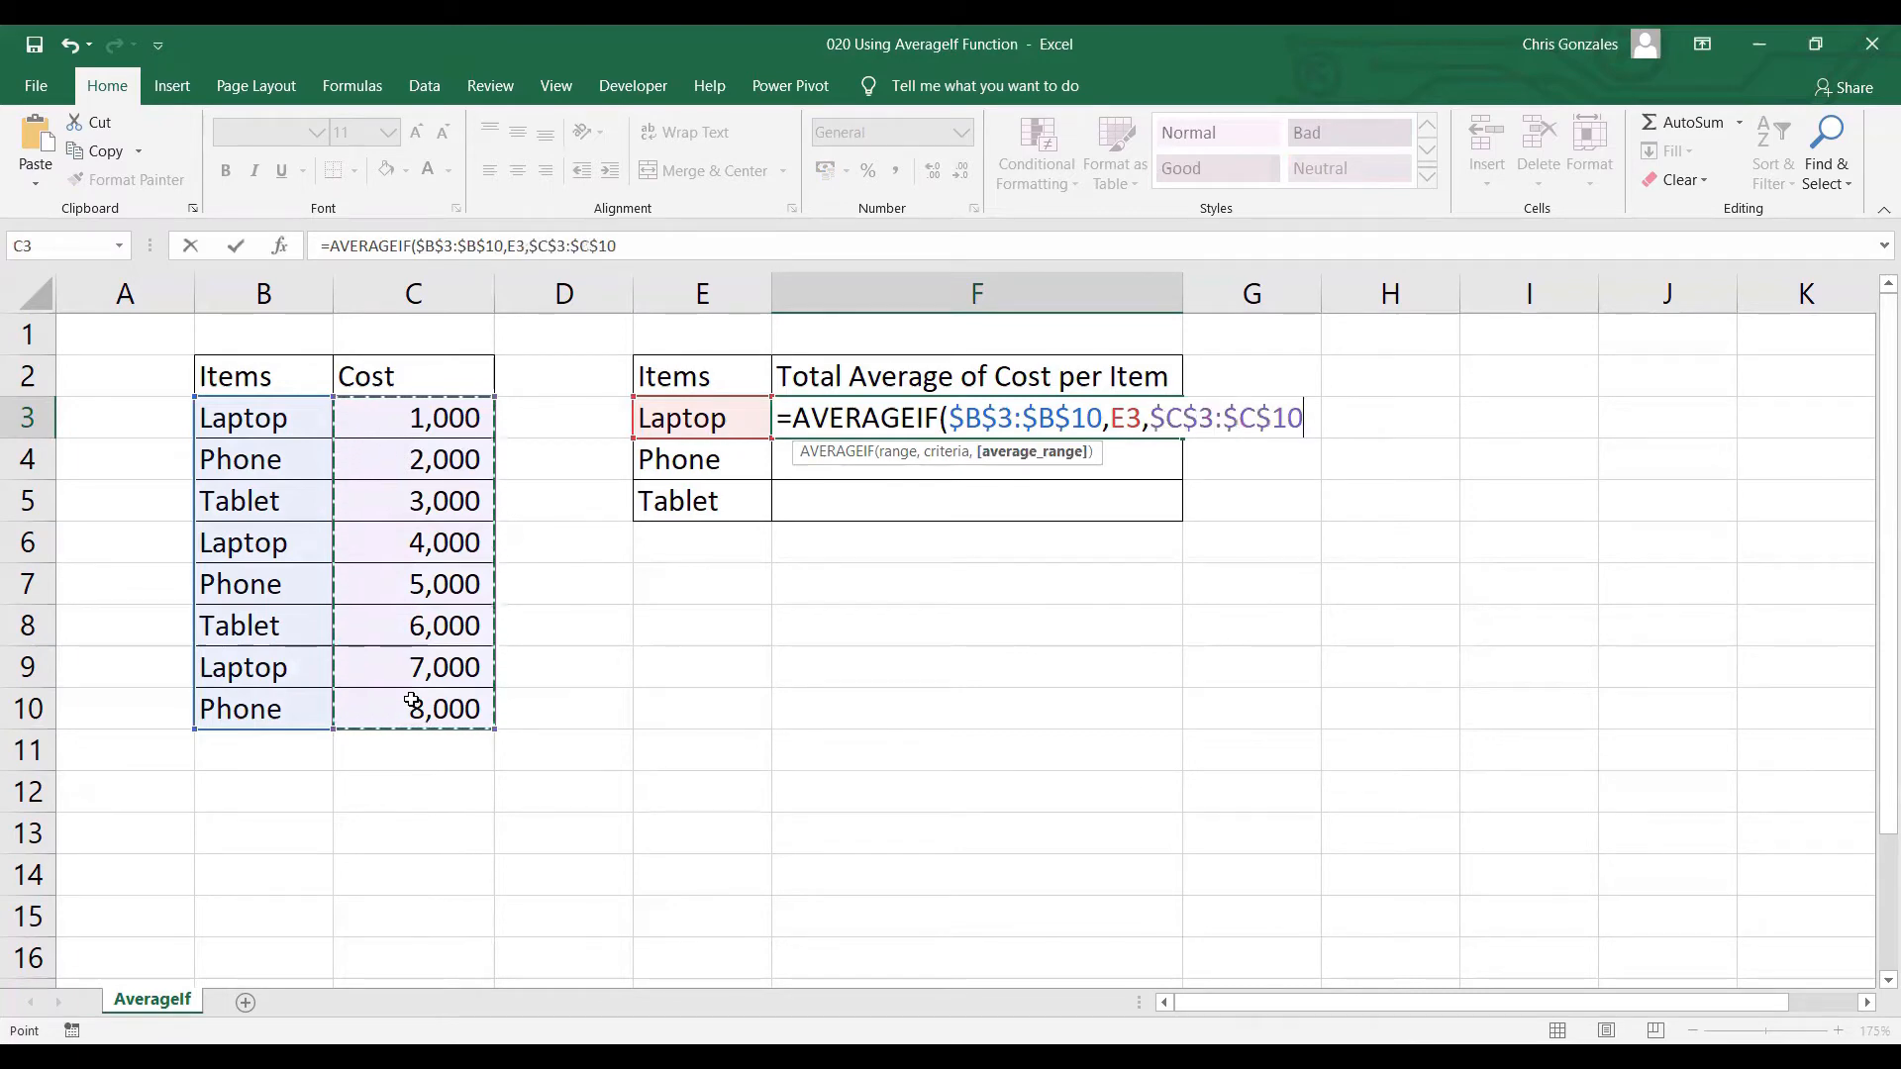
type(")")
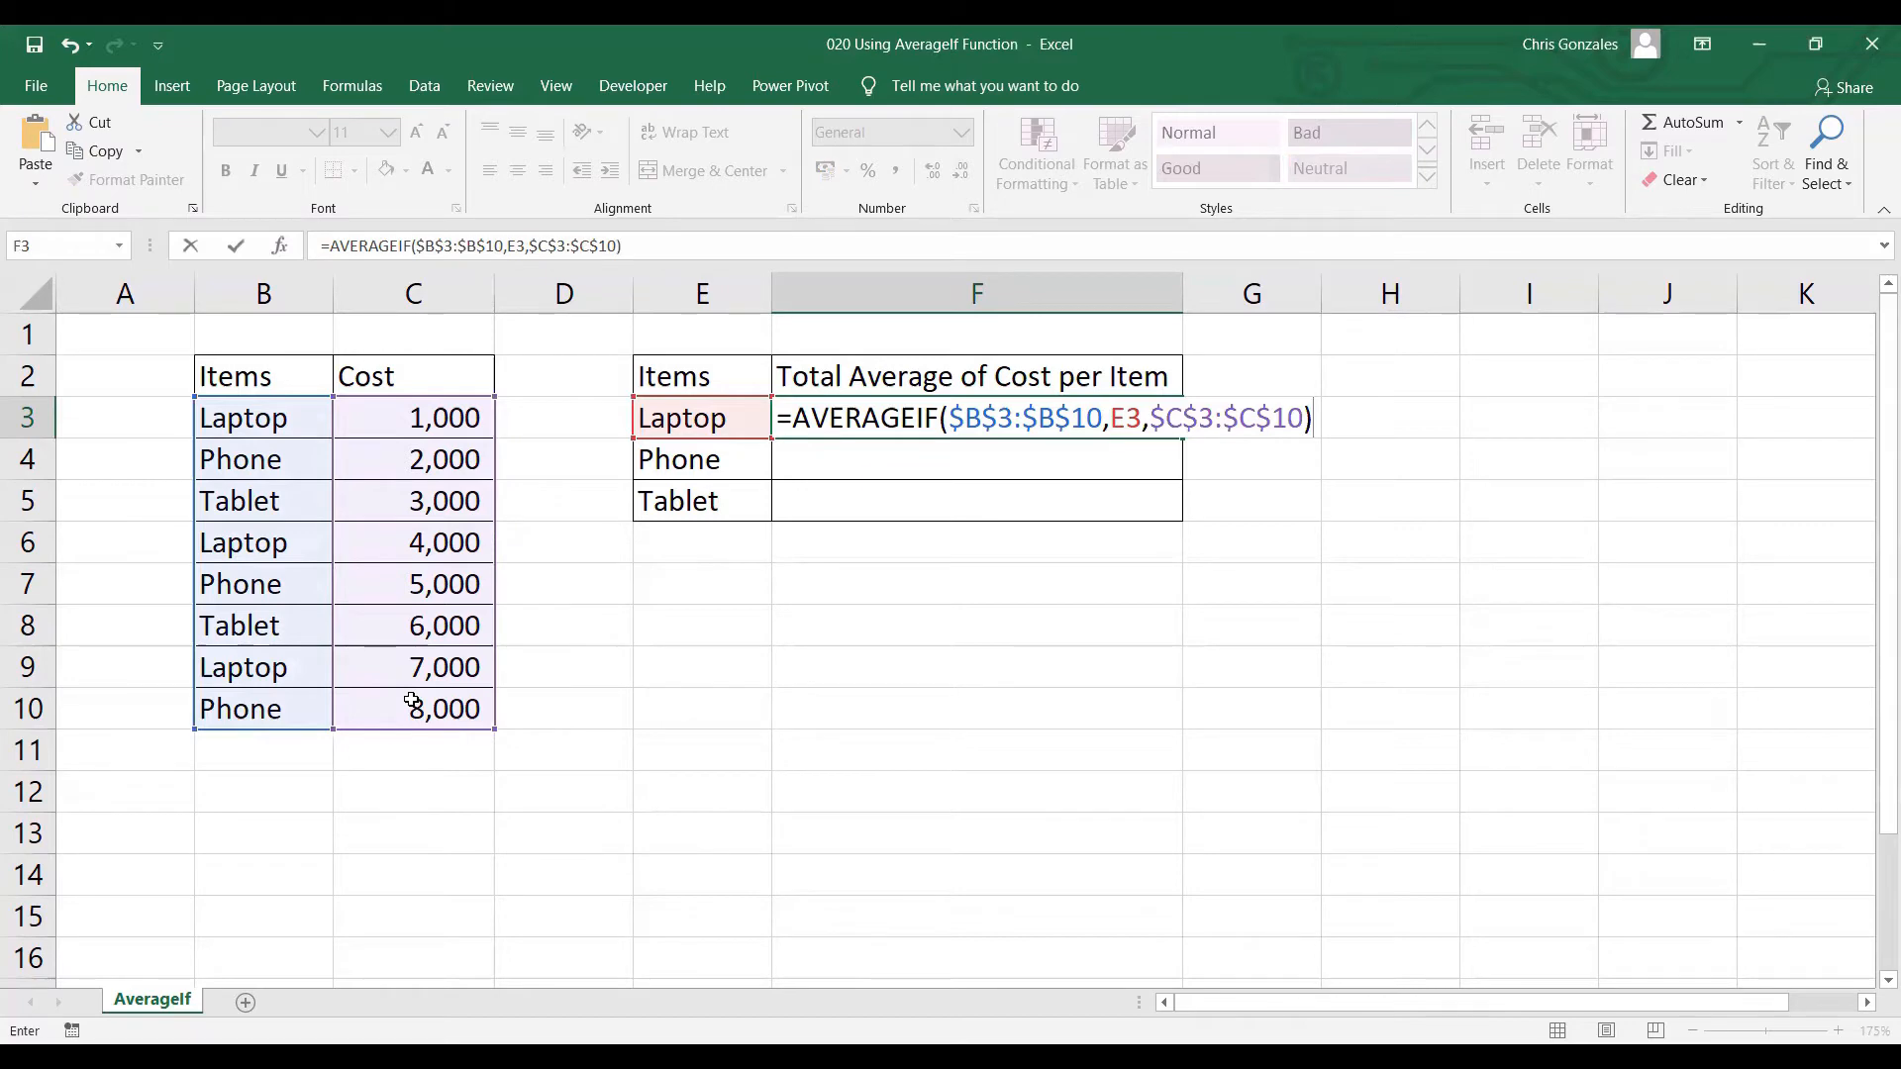
key("Return")
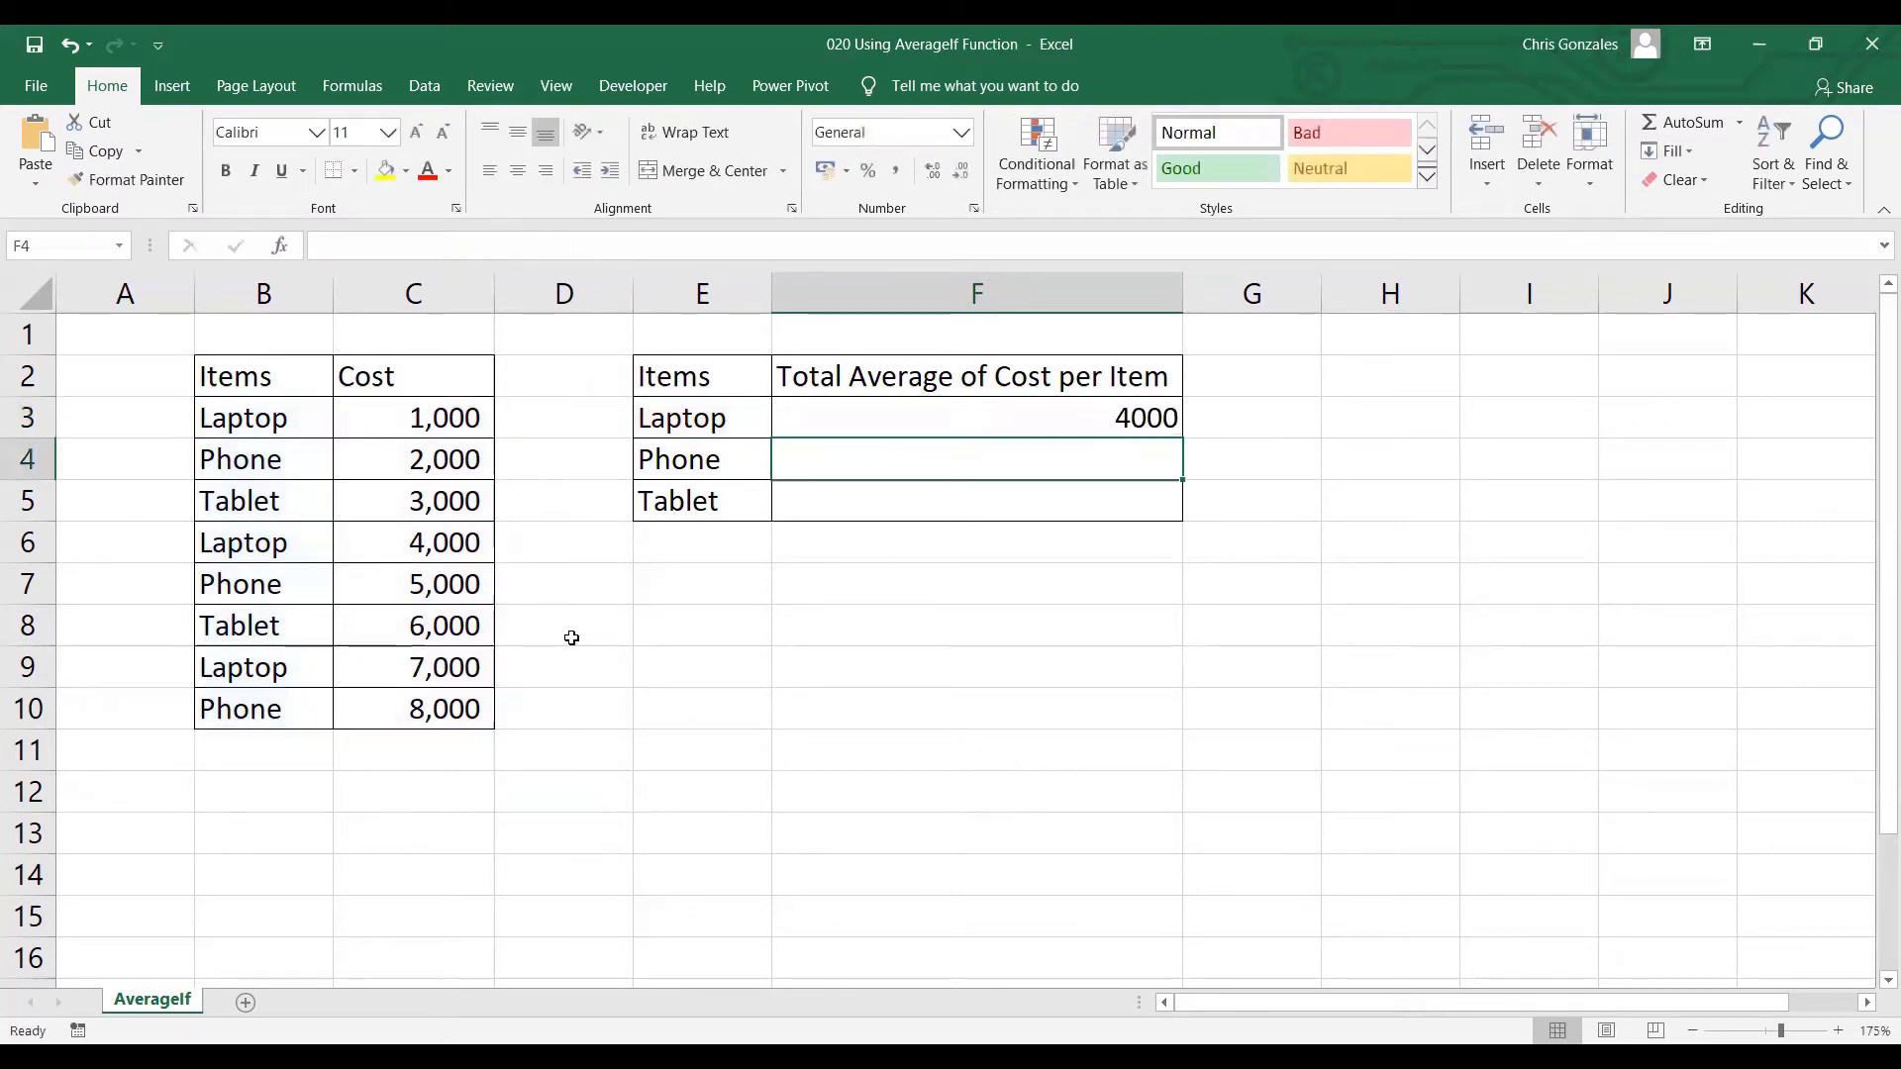
left_click(1176, 420)
left_click_drag(1182, 438, 1168, 507)
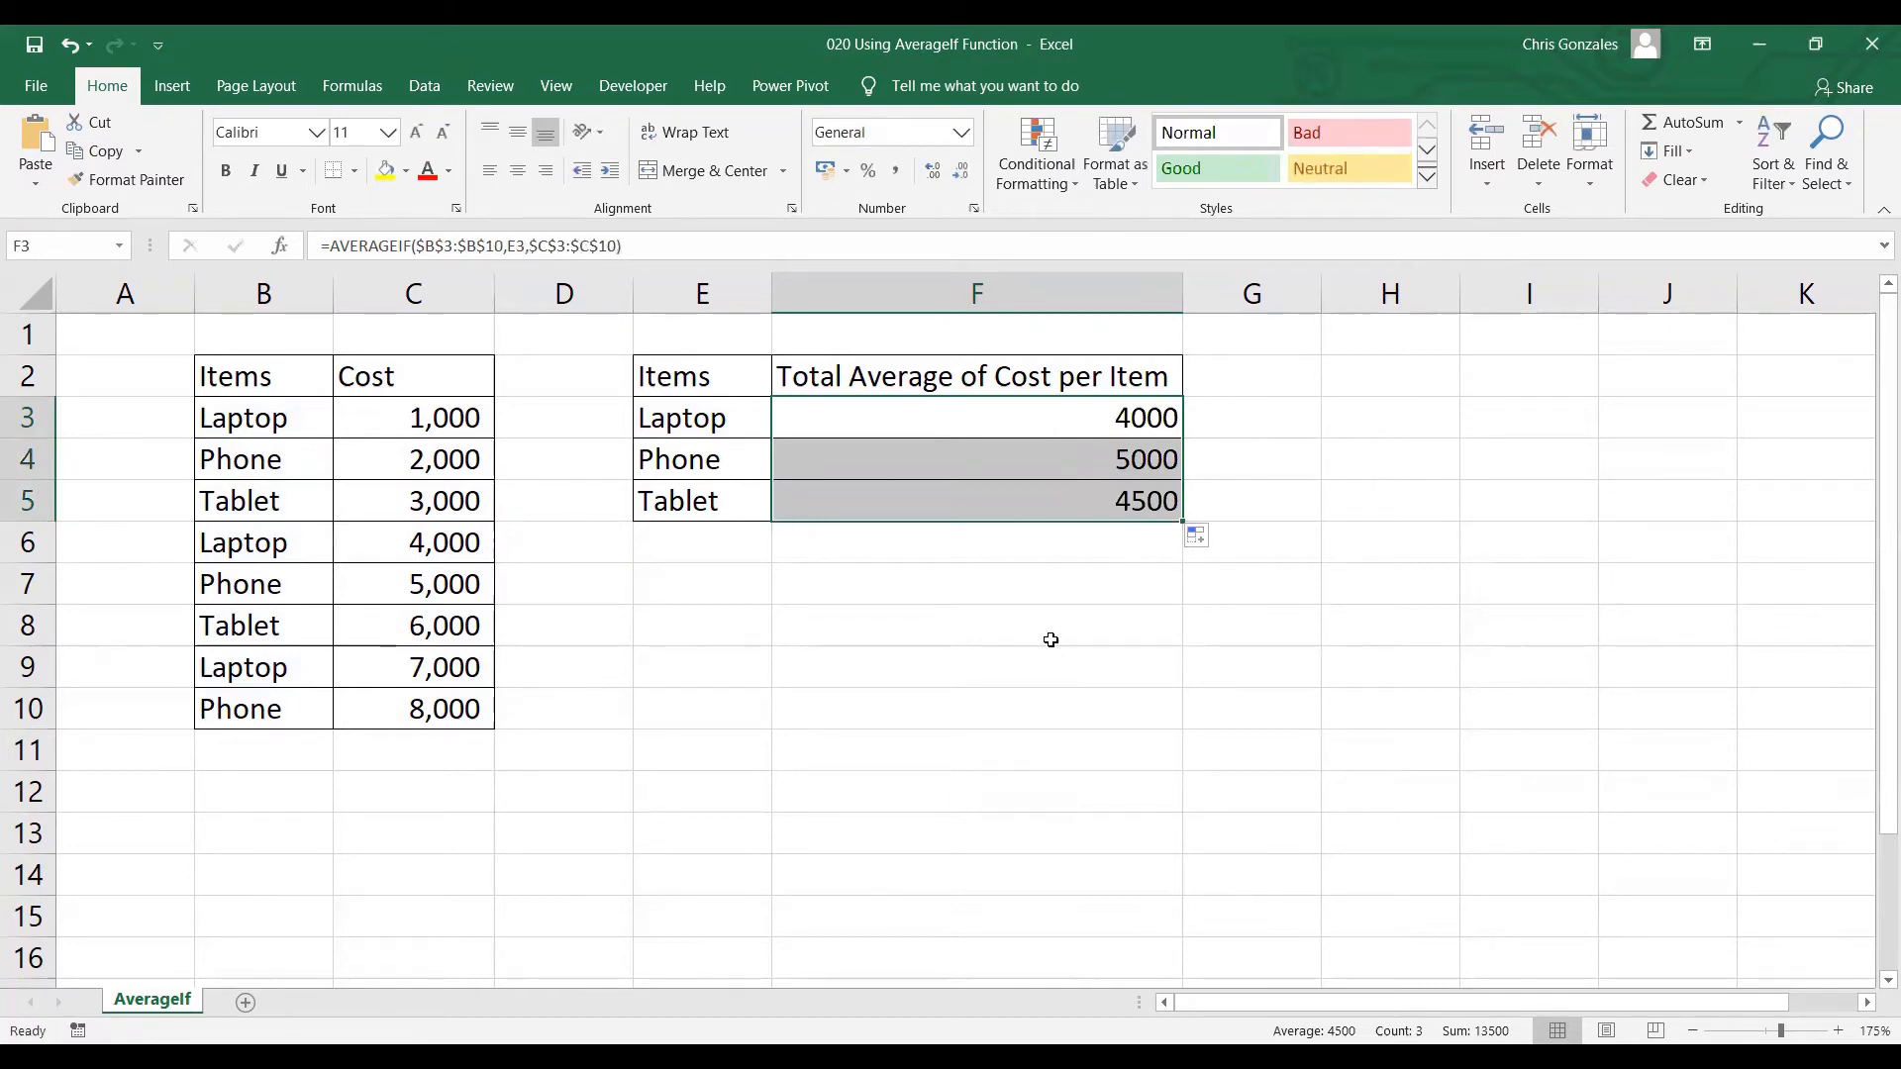
Step: Review the criteria and ranges referenced by the AVERAGEIF formula in F3
left_click(1072, 414)
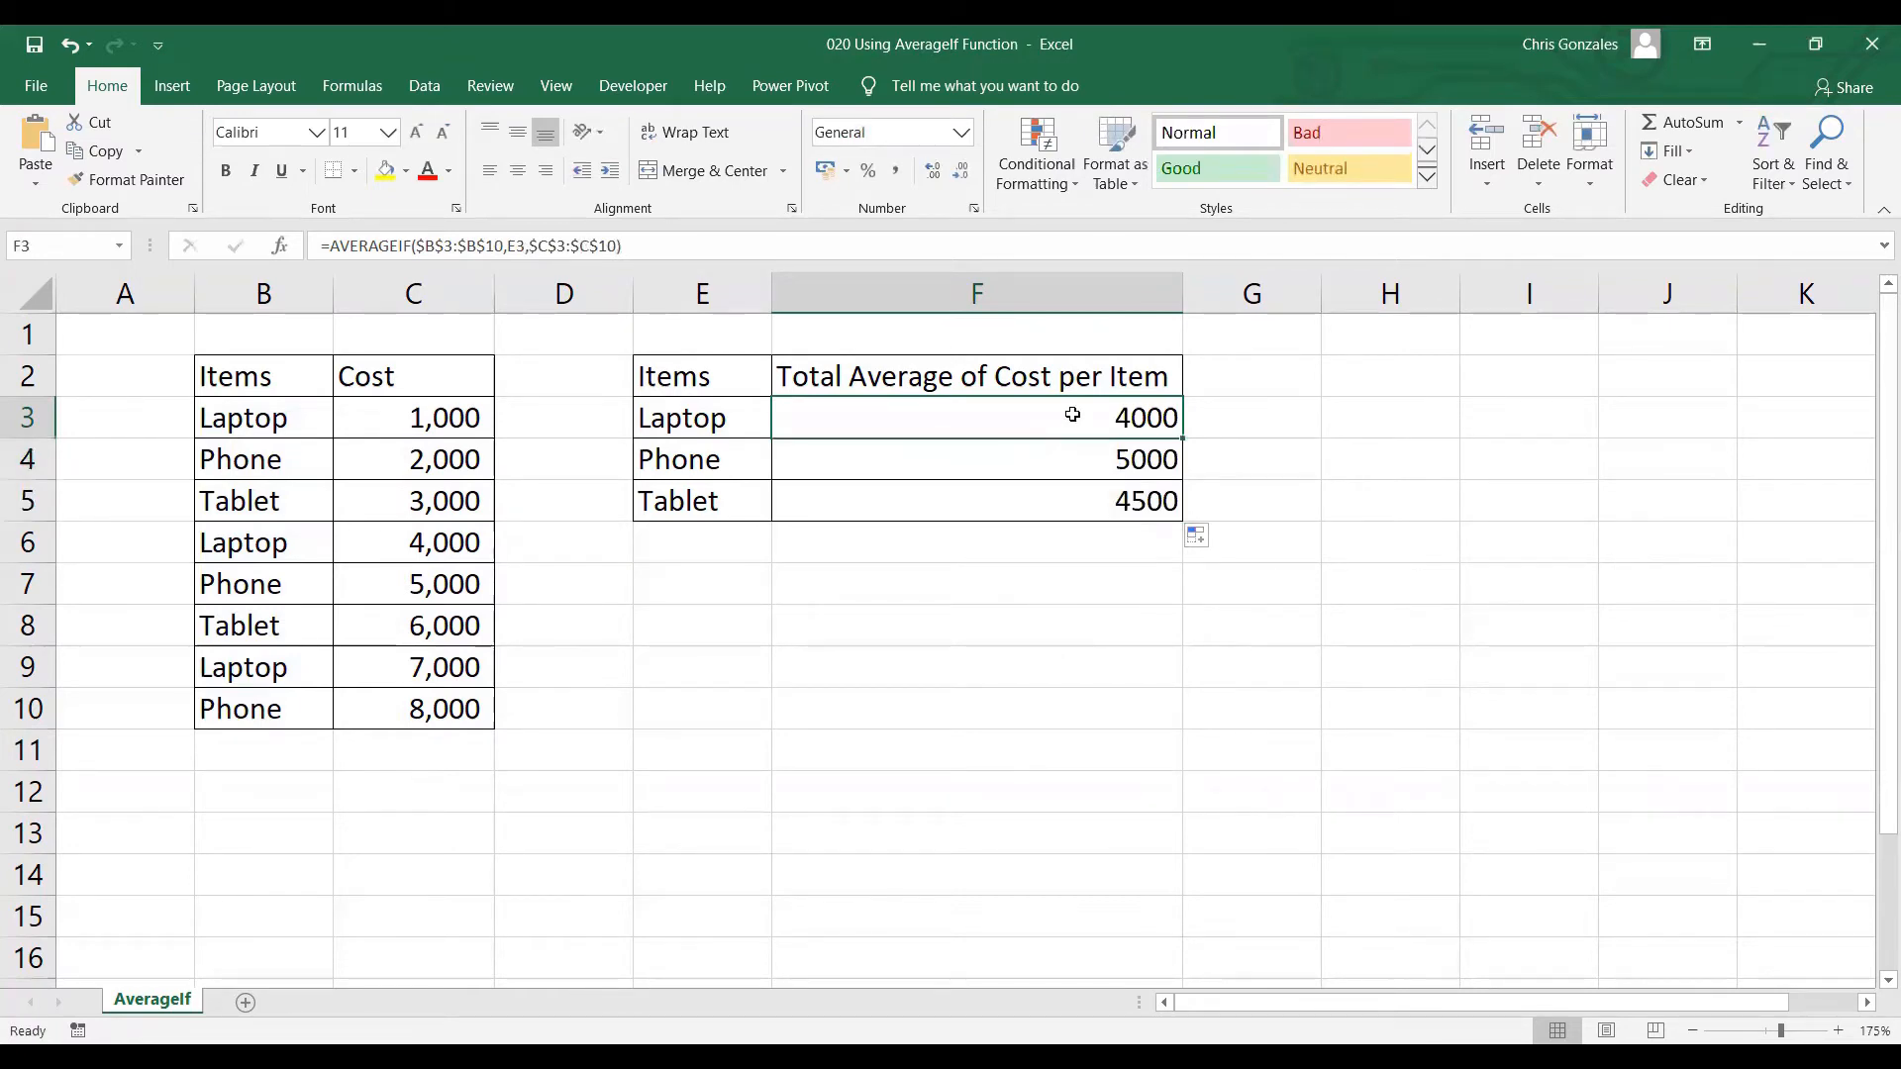
double_click(1072, 414)
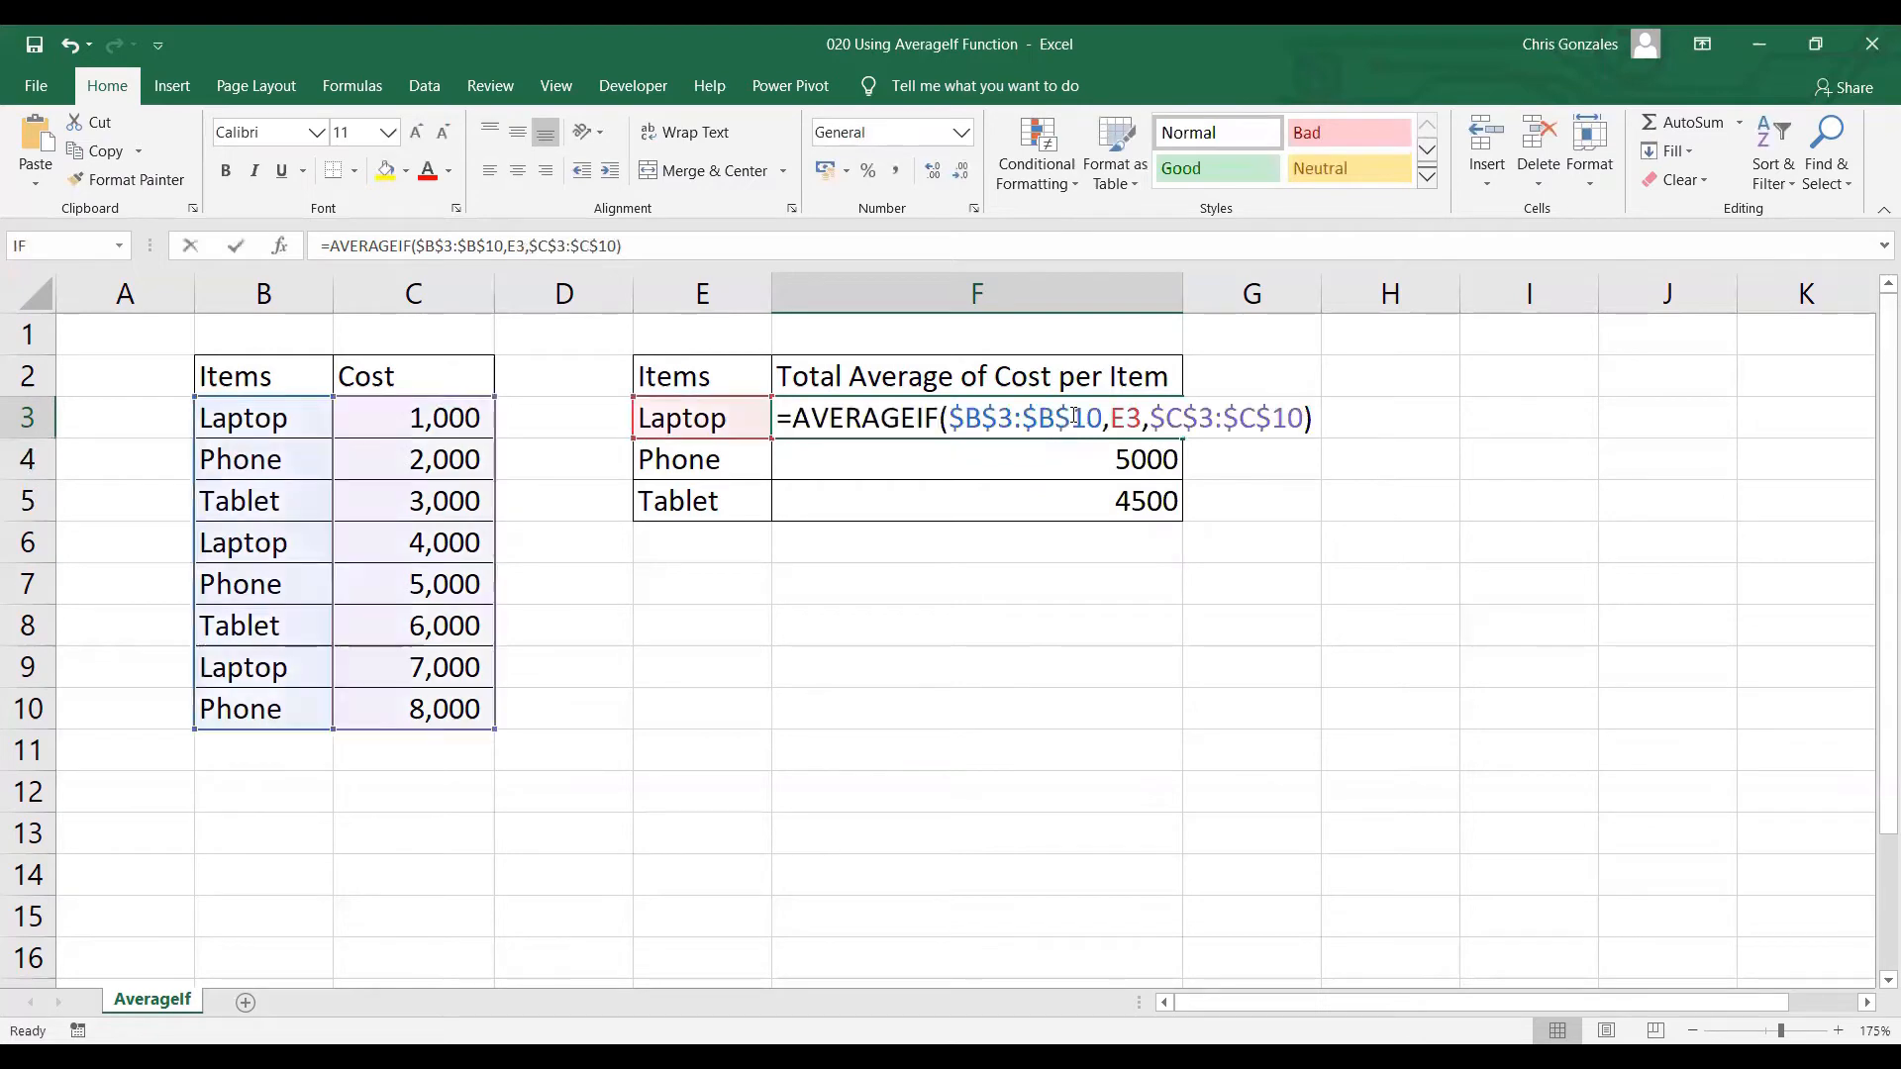
left_click(1328, 415)
double_click(1141, 417)
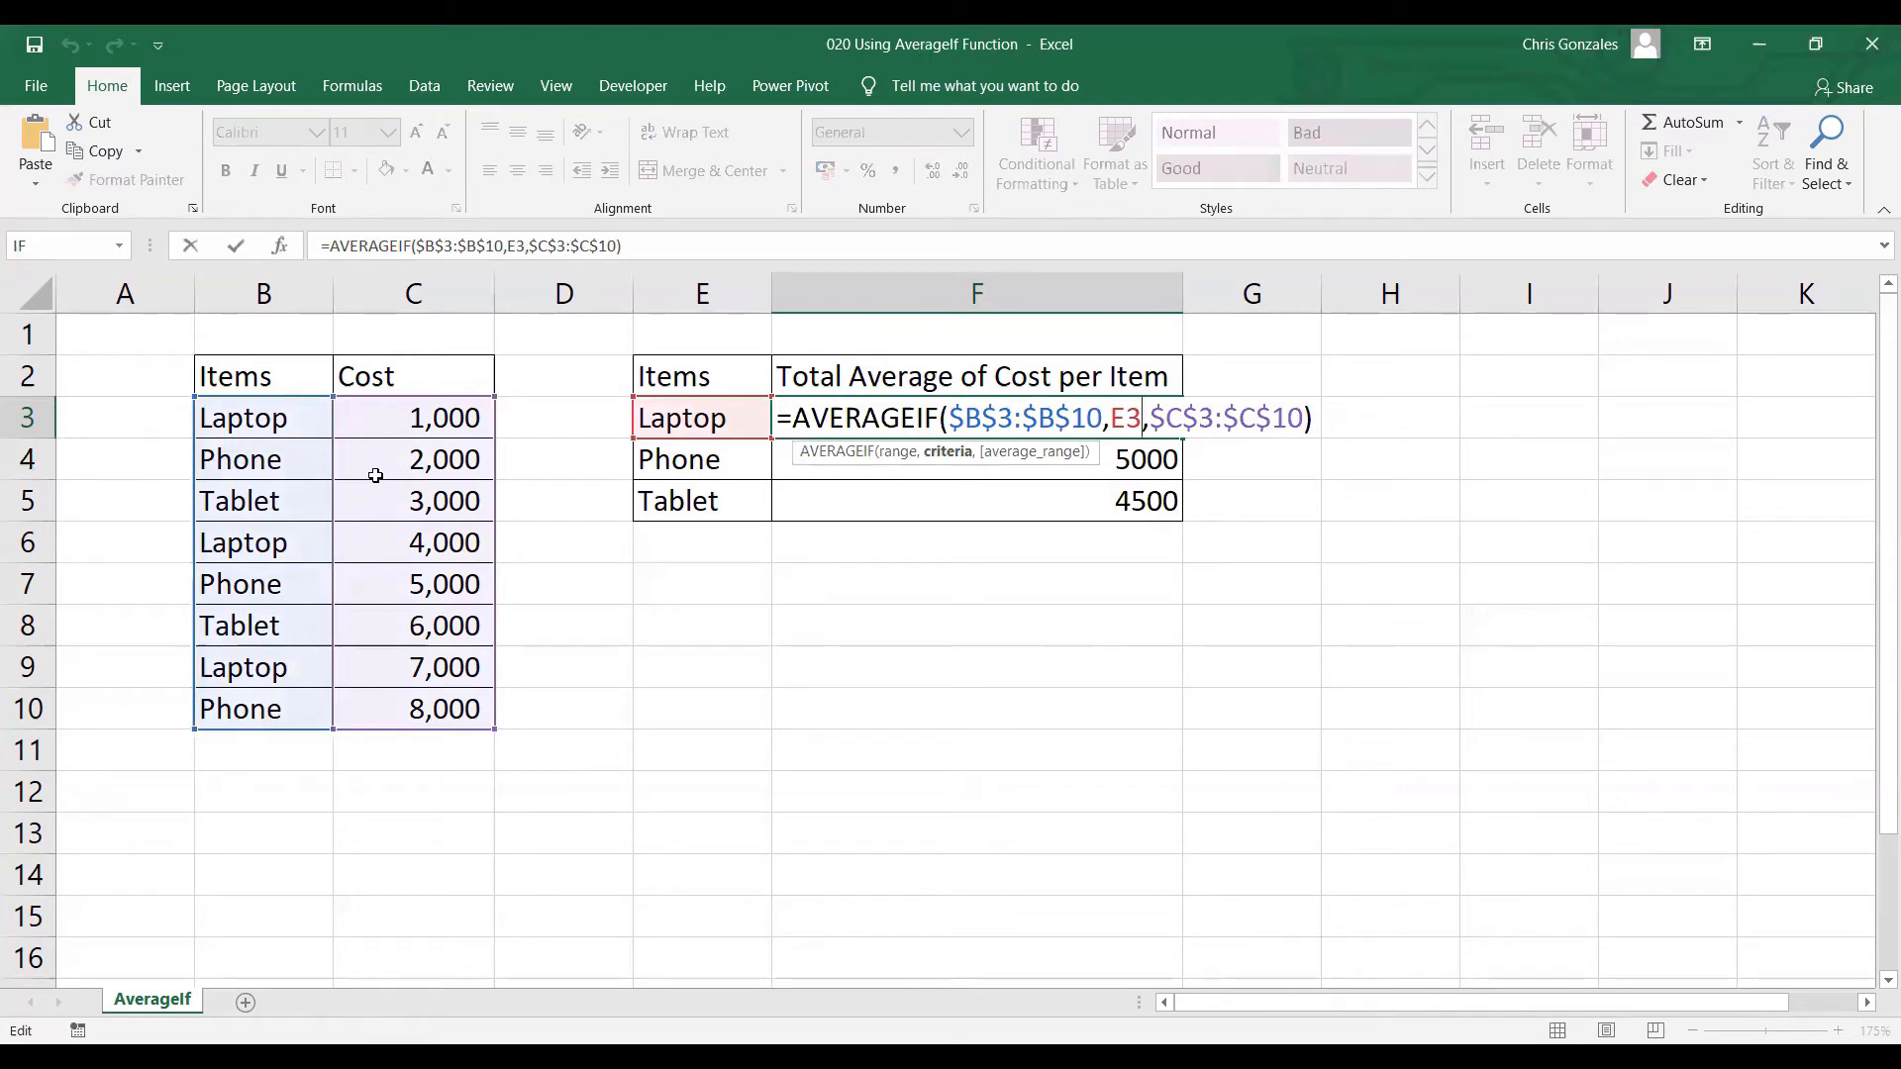
key("Return")
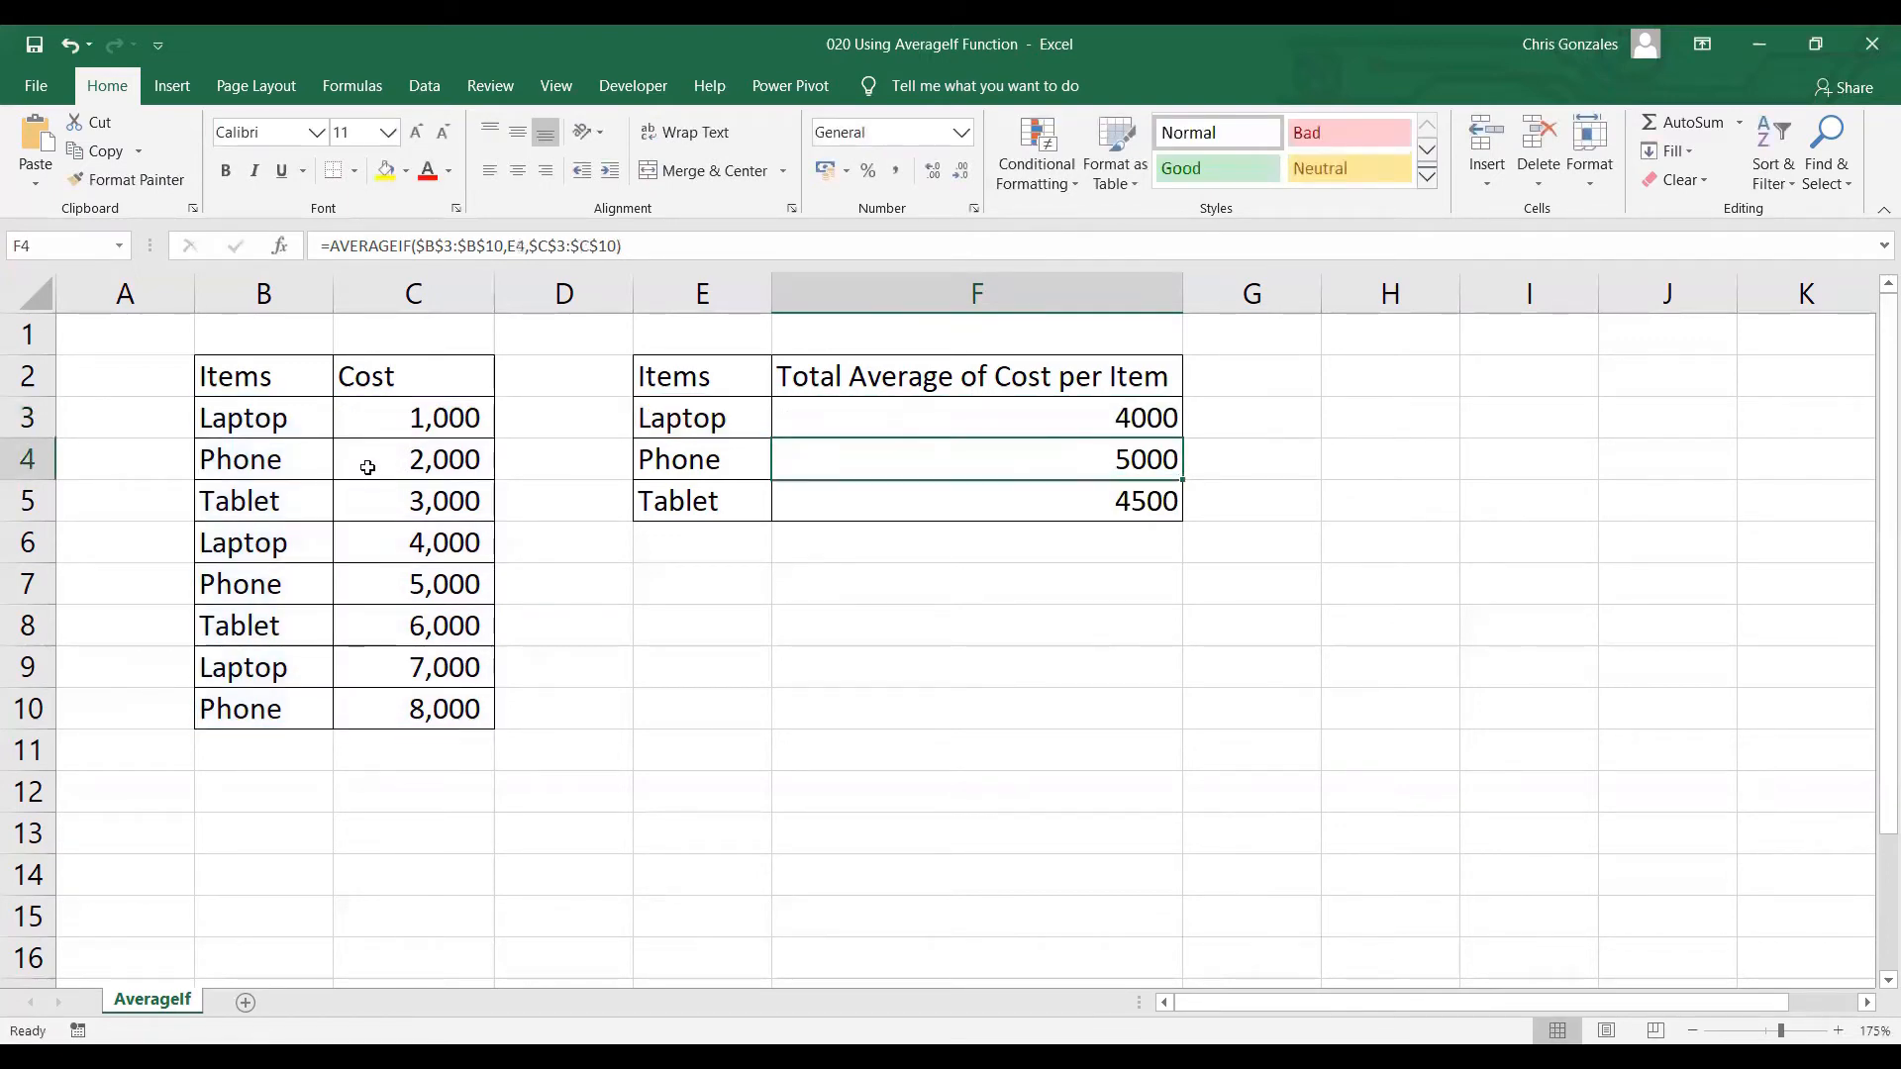
Step: Define the name ITEMS for the item list in B3:B10
left_click_drag(253, 416, 262, 707)
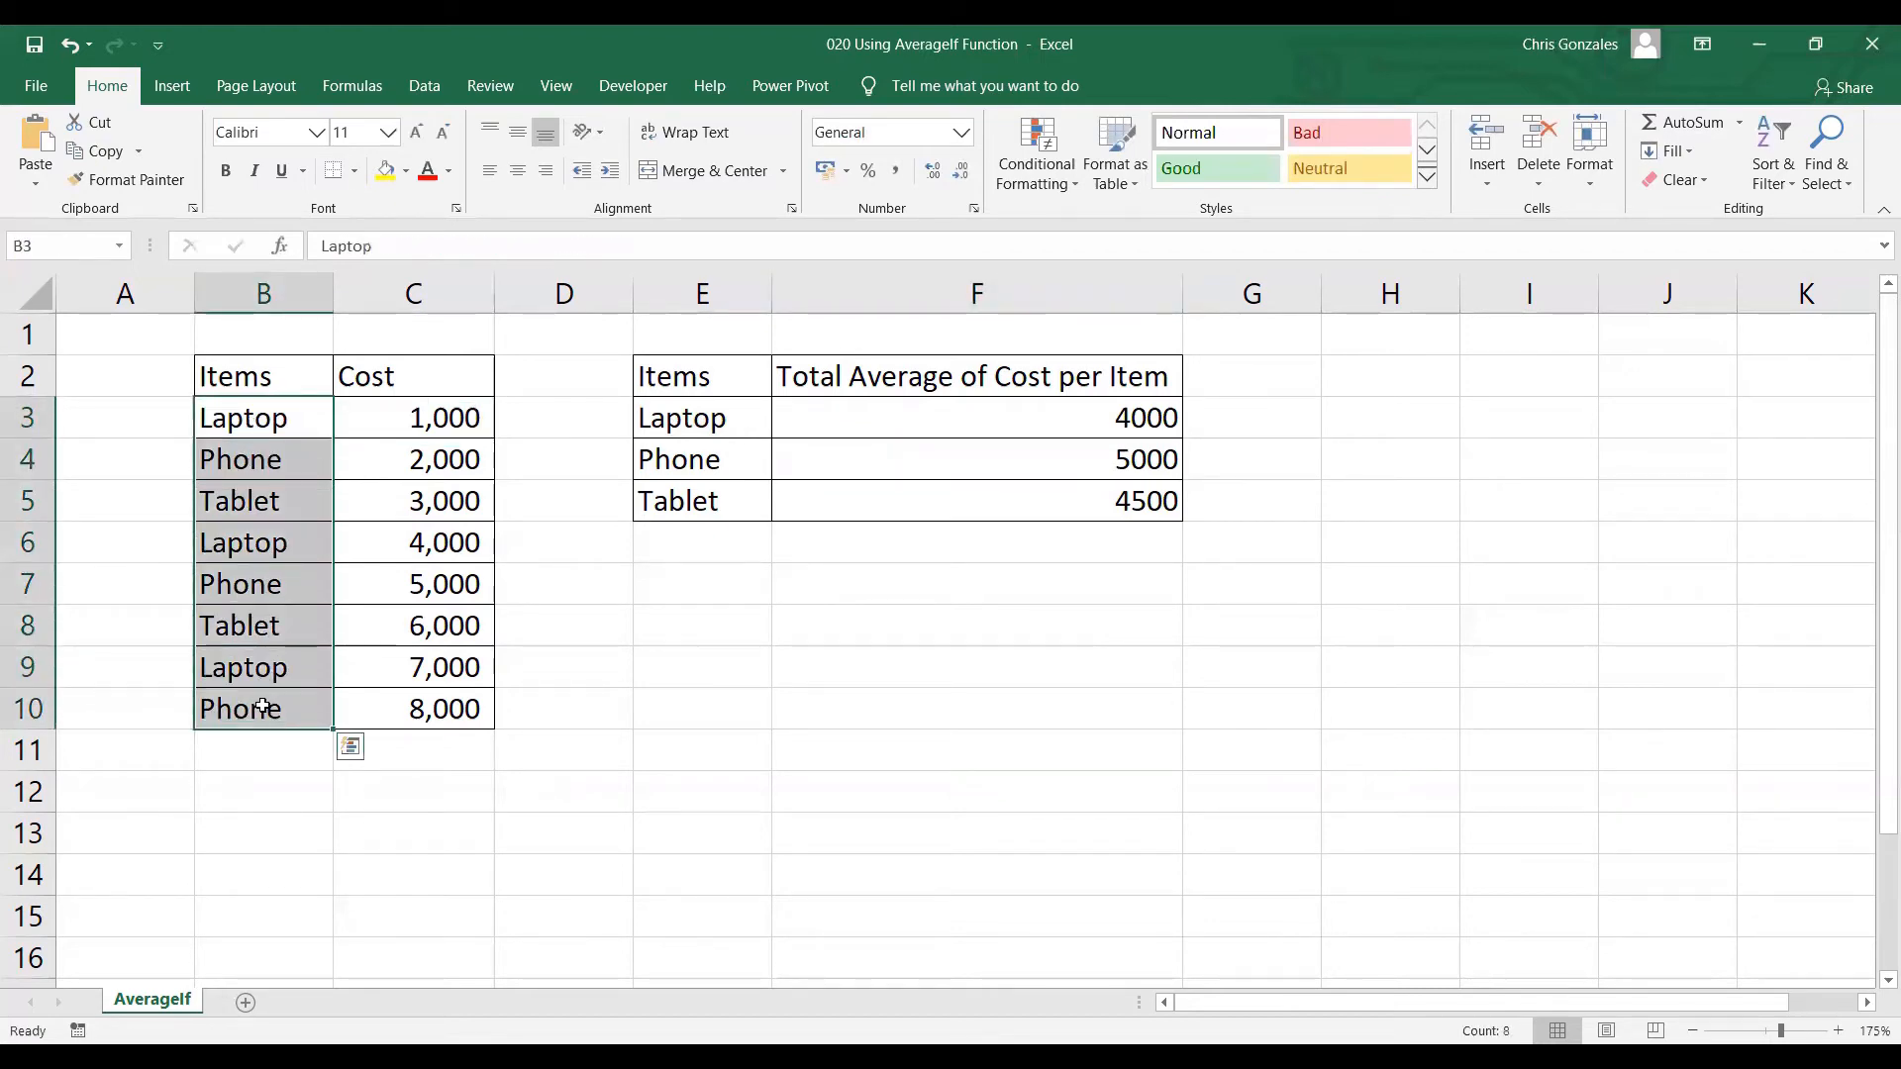
left_click(83, 249)
type("Items")
key("BackSpace")
key("BackSpace")
key("BackSpace")
key("BackSpace")
key("BackSpace")
type("ITEMS")
key("Return")
Step: Define the name COST for the cost values in C3:C10
left_click_drag(416, 416, 410, 705)
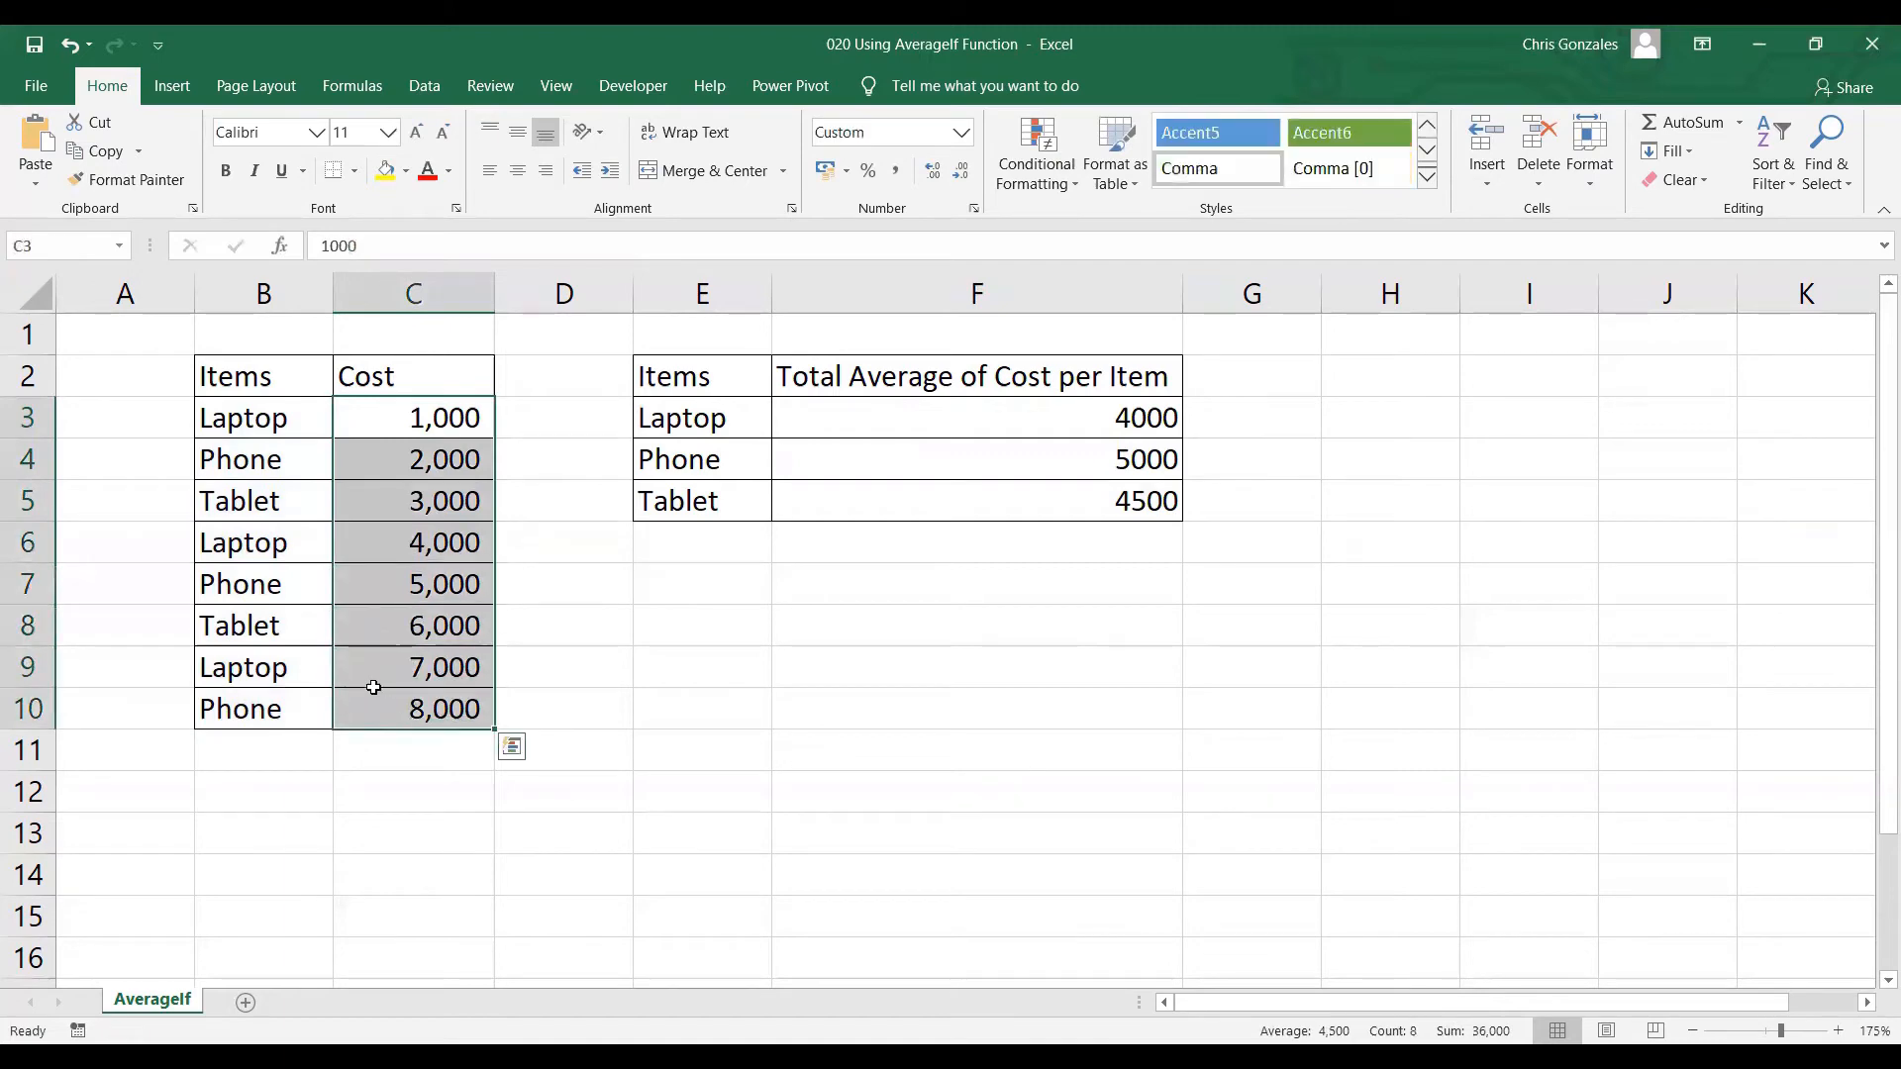
left_click(83, 240)
type("COST")
key("Return")
Step: Clear the formulas in F3:F5 and enter =AVERAGEIF(ITEMS,E3,COST) in F3
left_click_drag(856, 419, 876, 503)
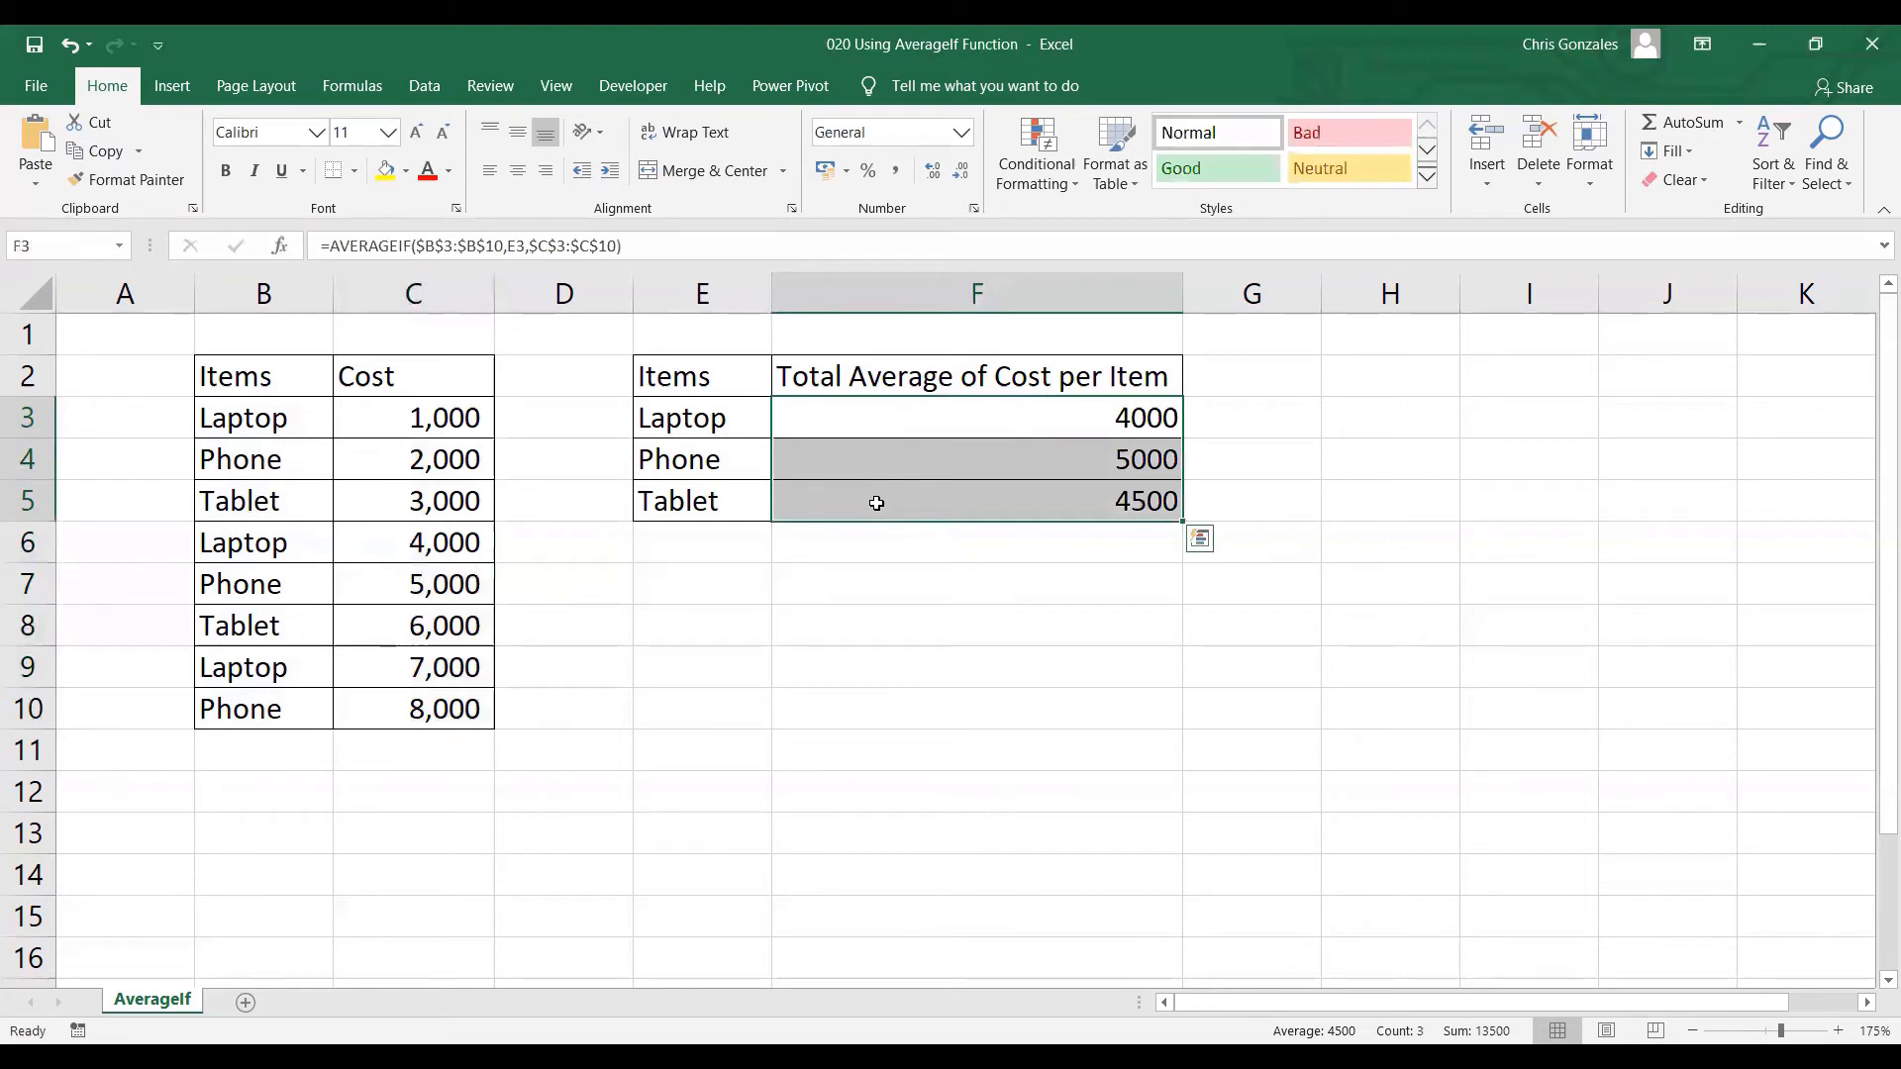
key("Delete")
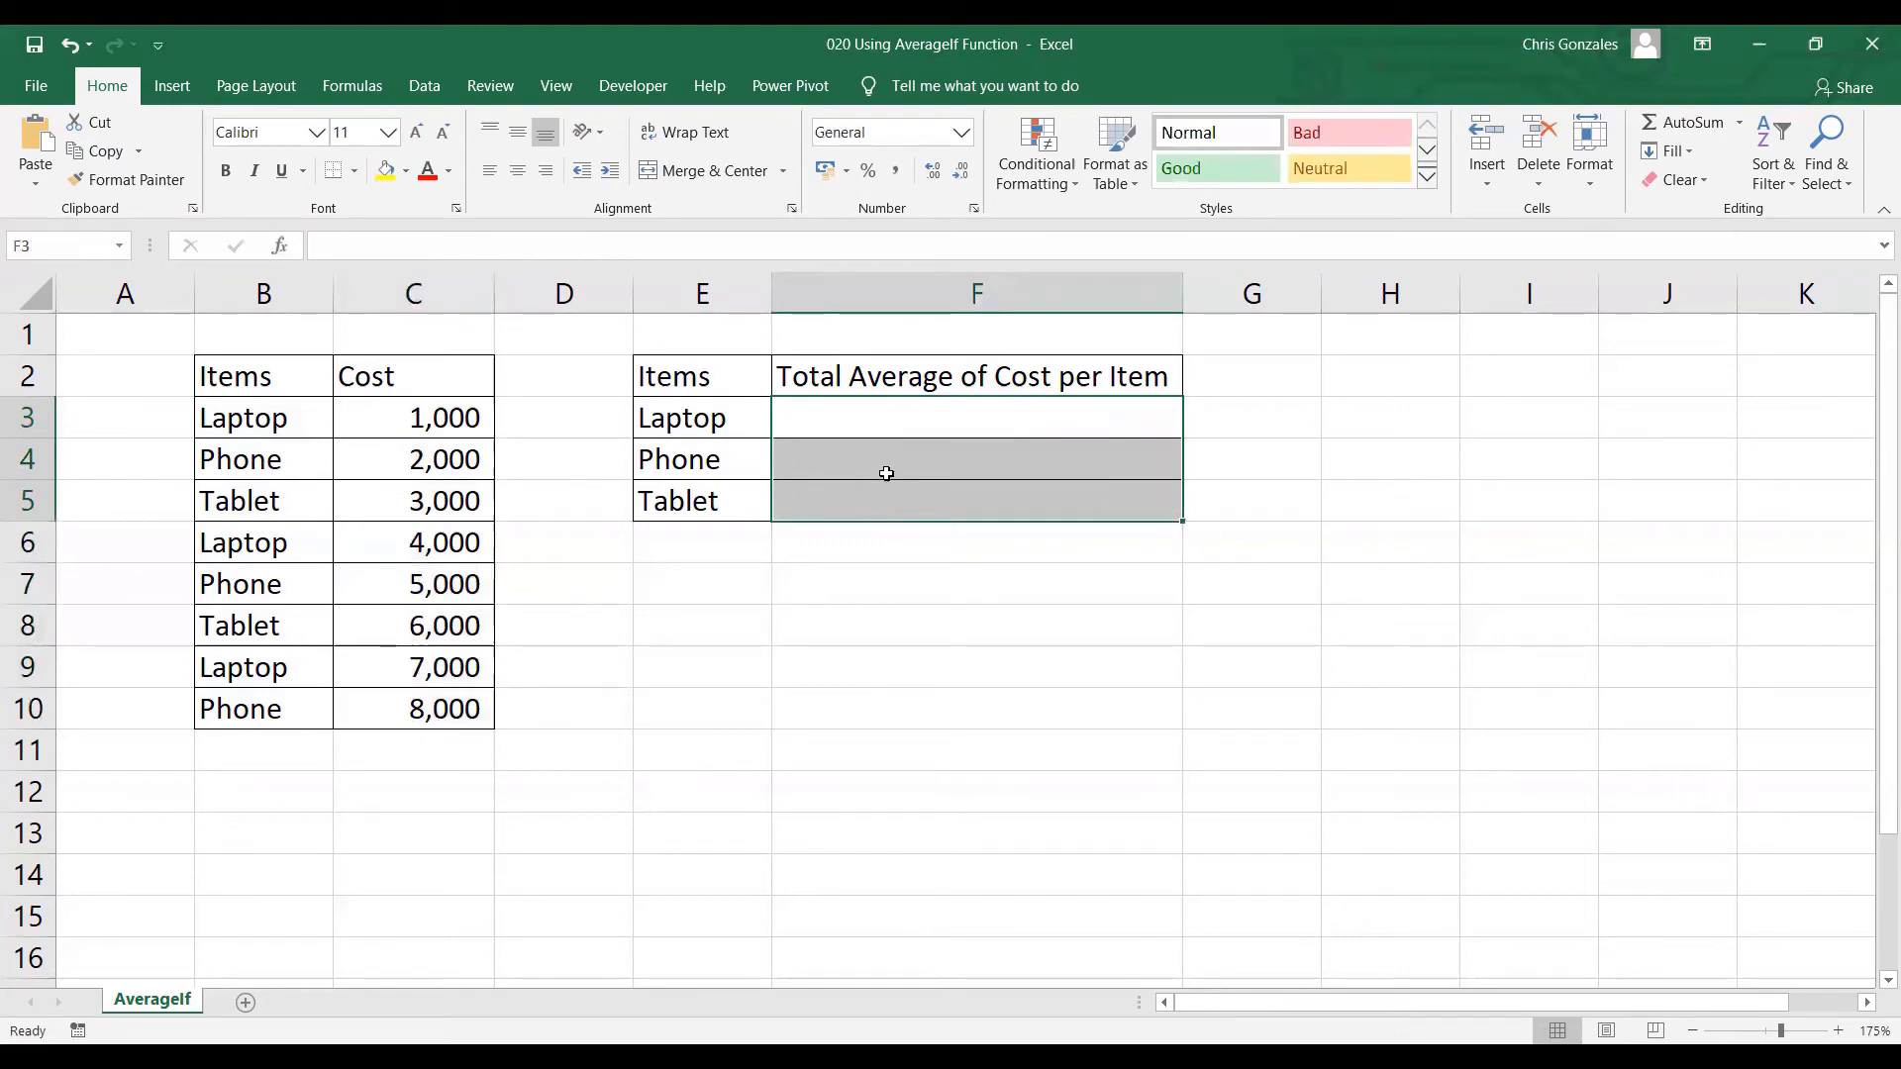
left_click(910, 416)
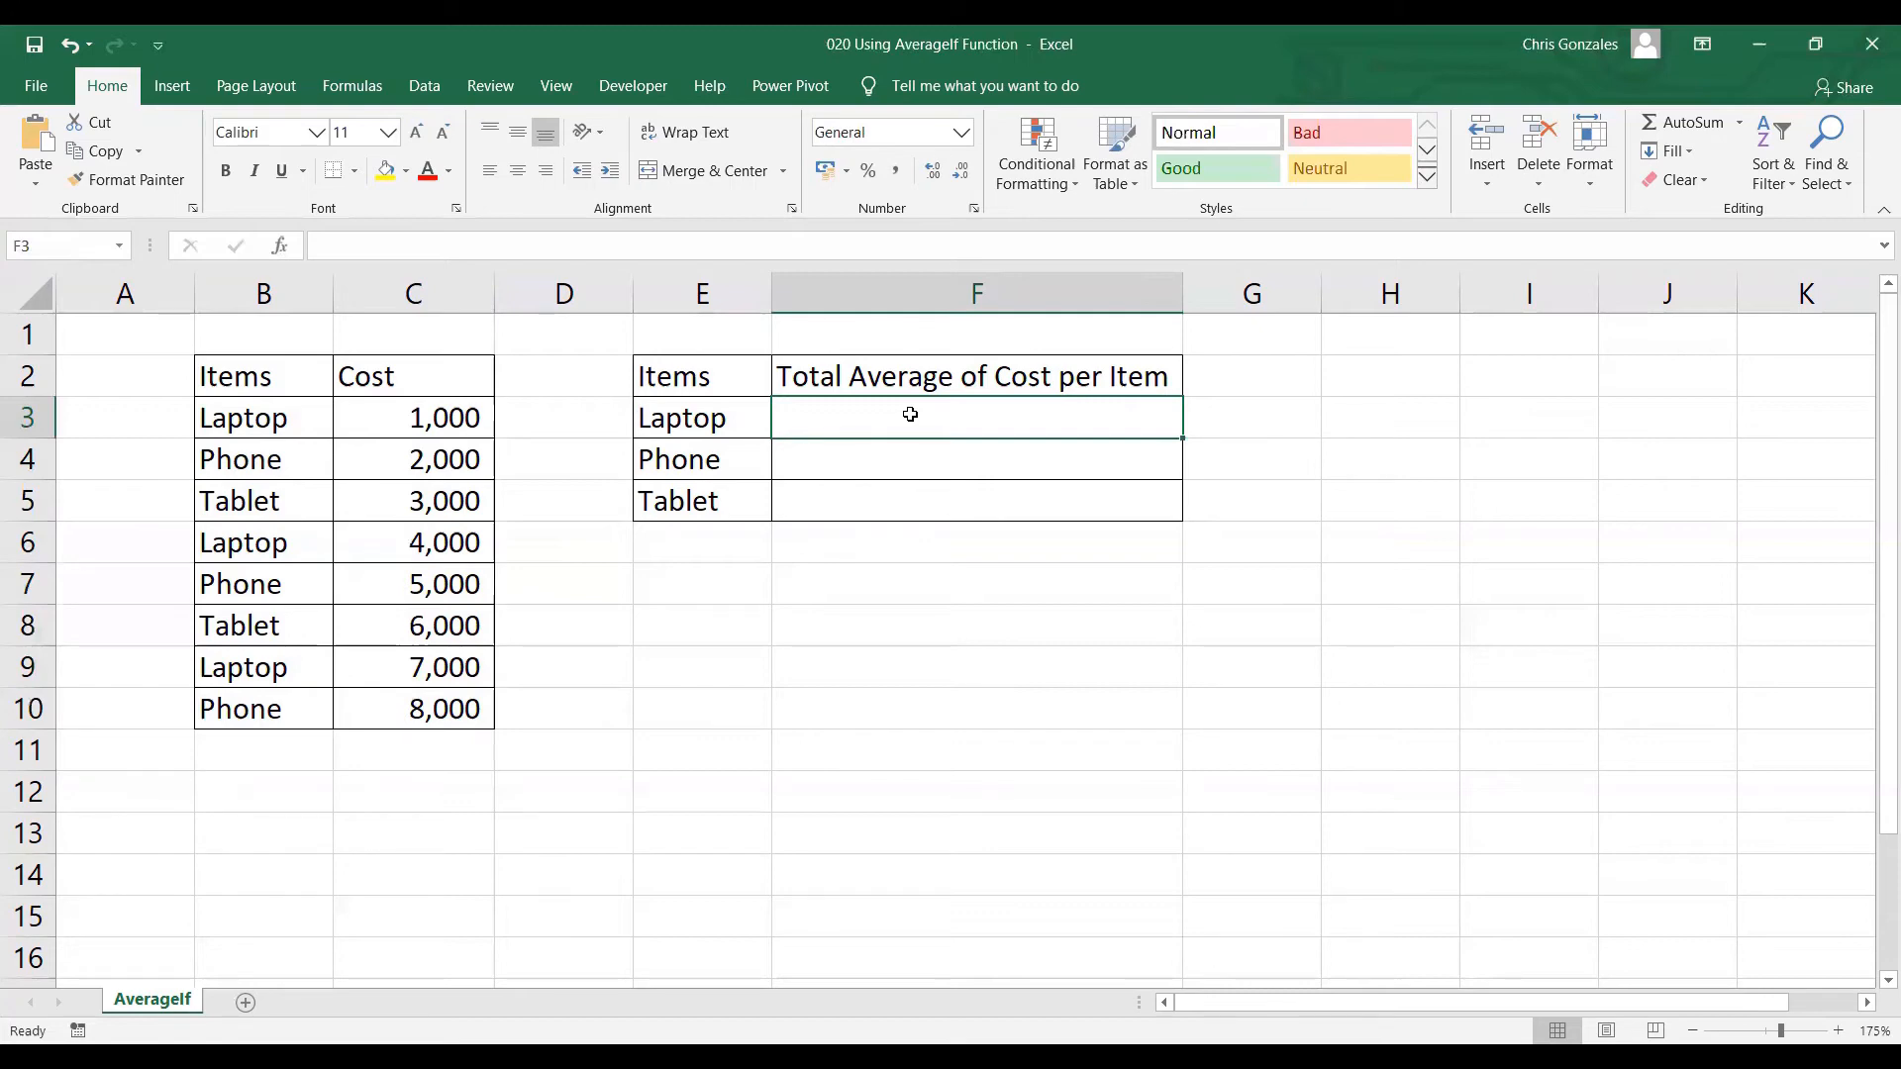
type("=")
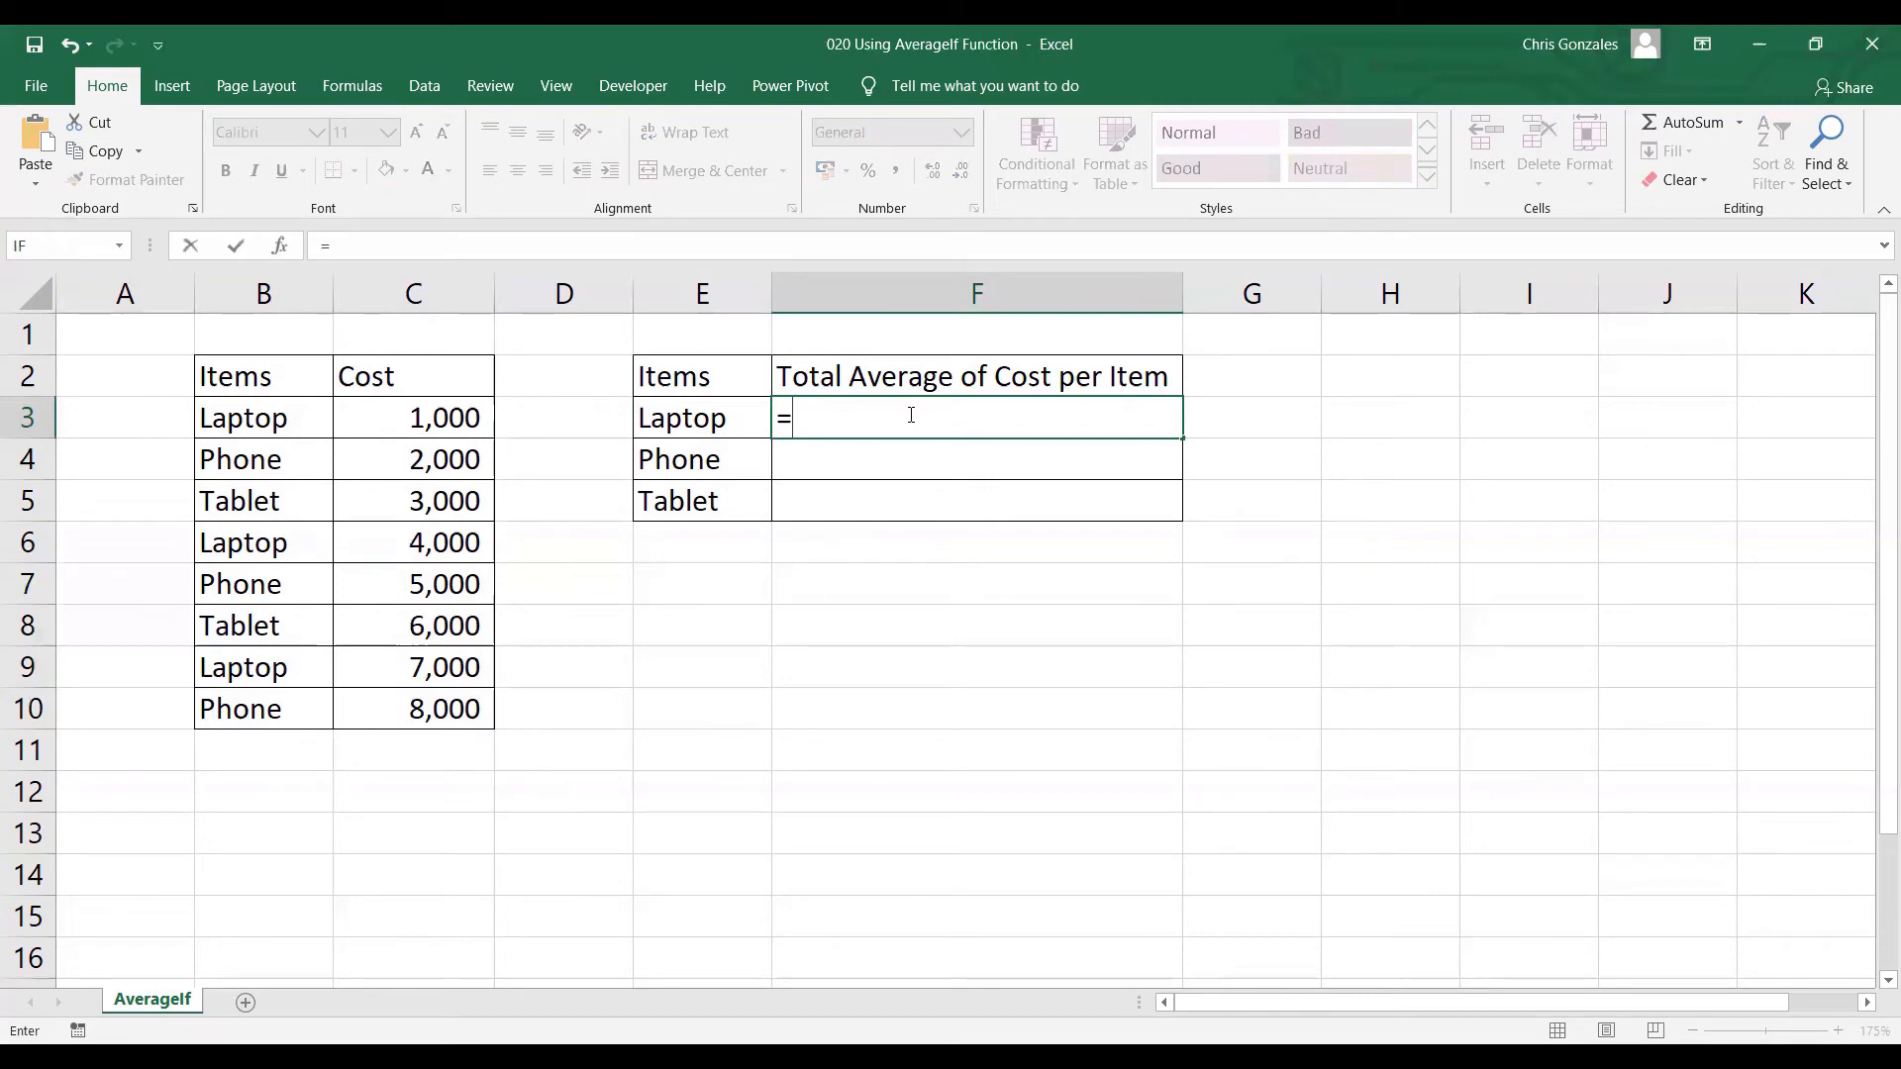
type("AVERAGEIF(")
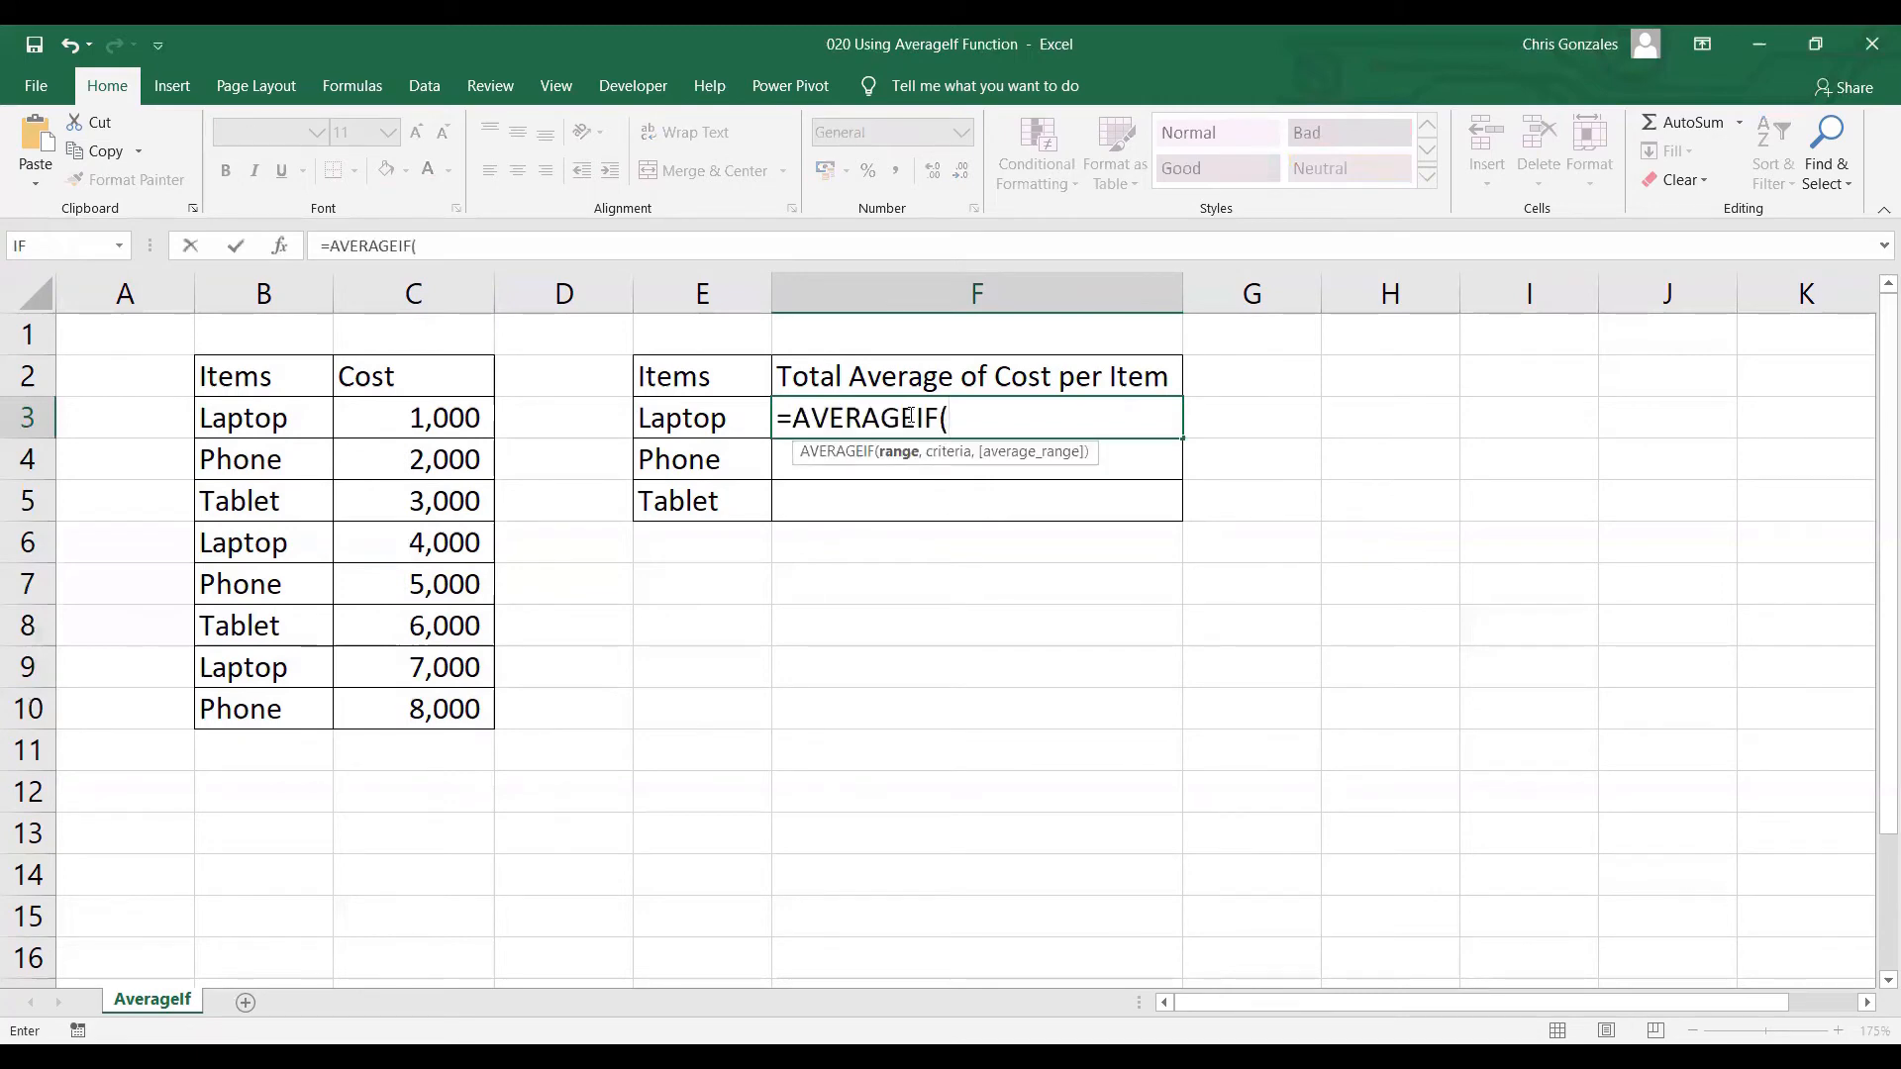
type("ITEMS,")
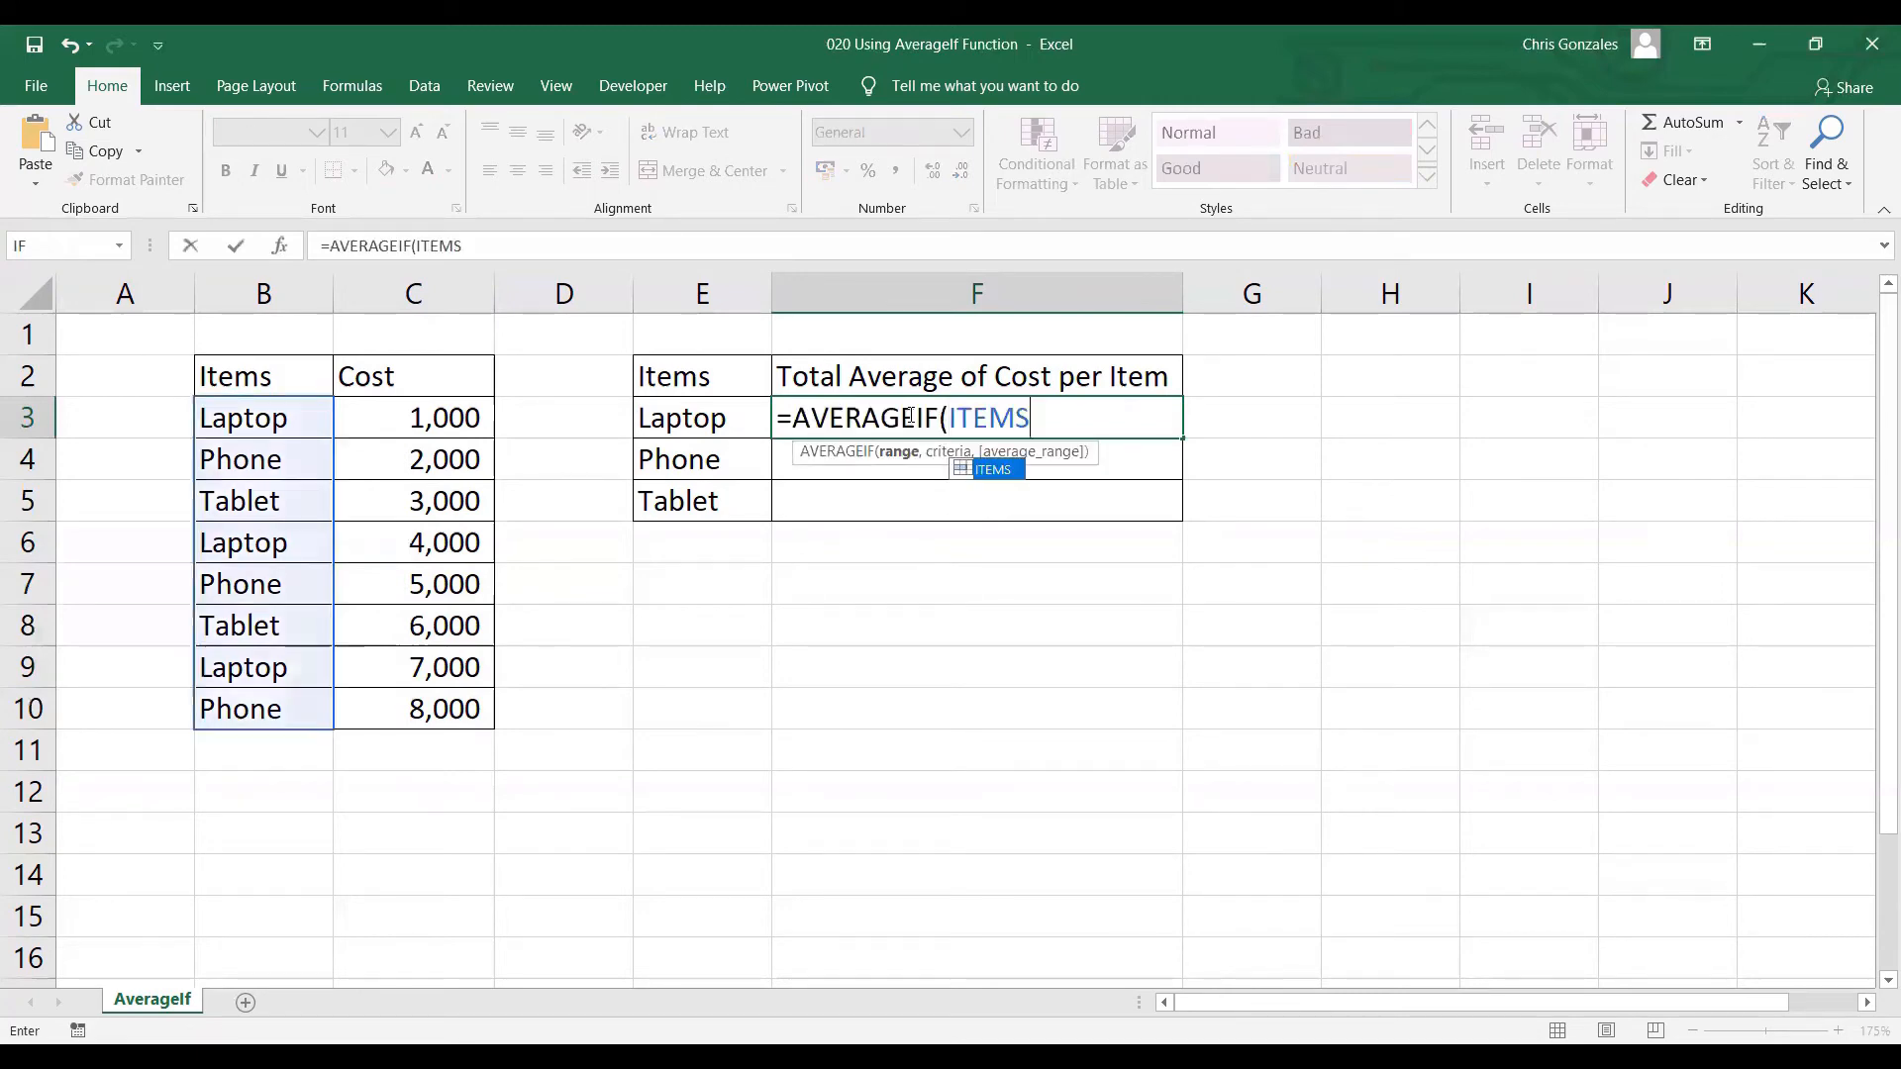
left_click(704, 417)
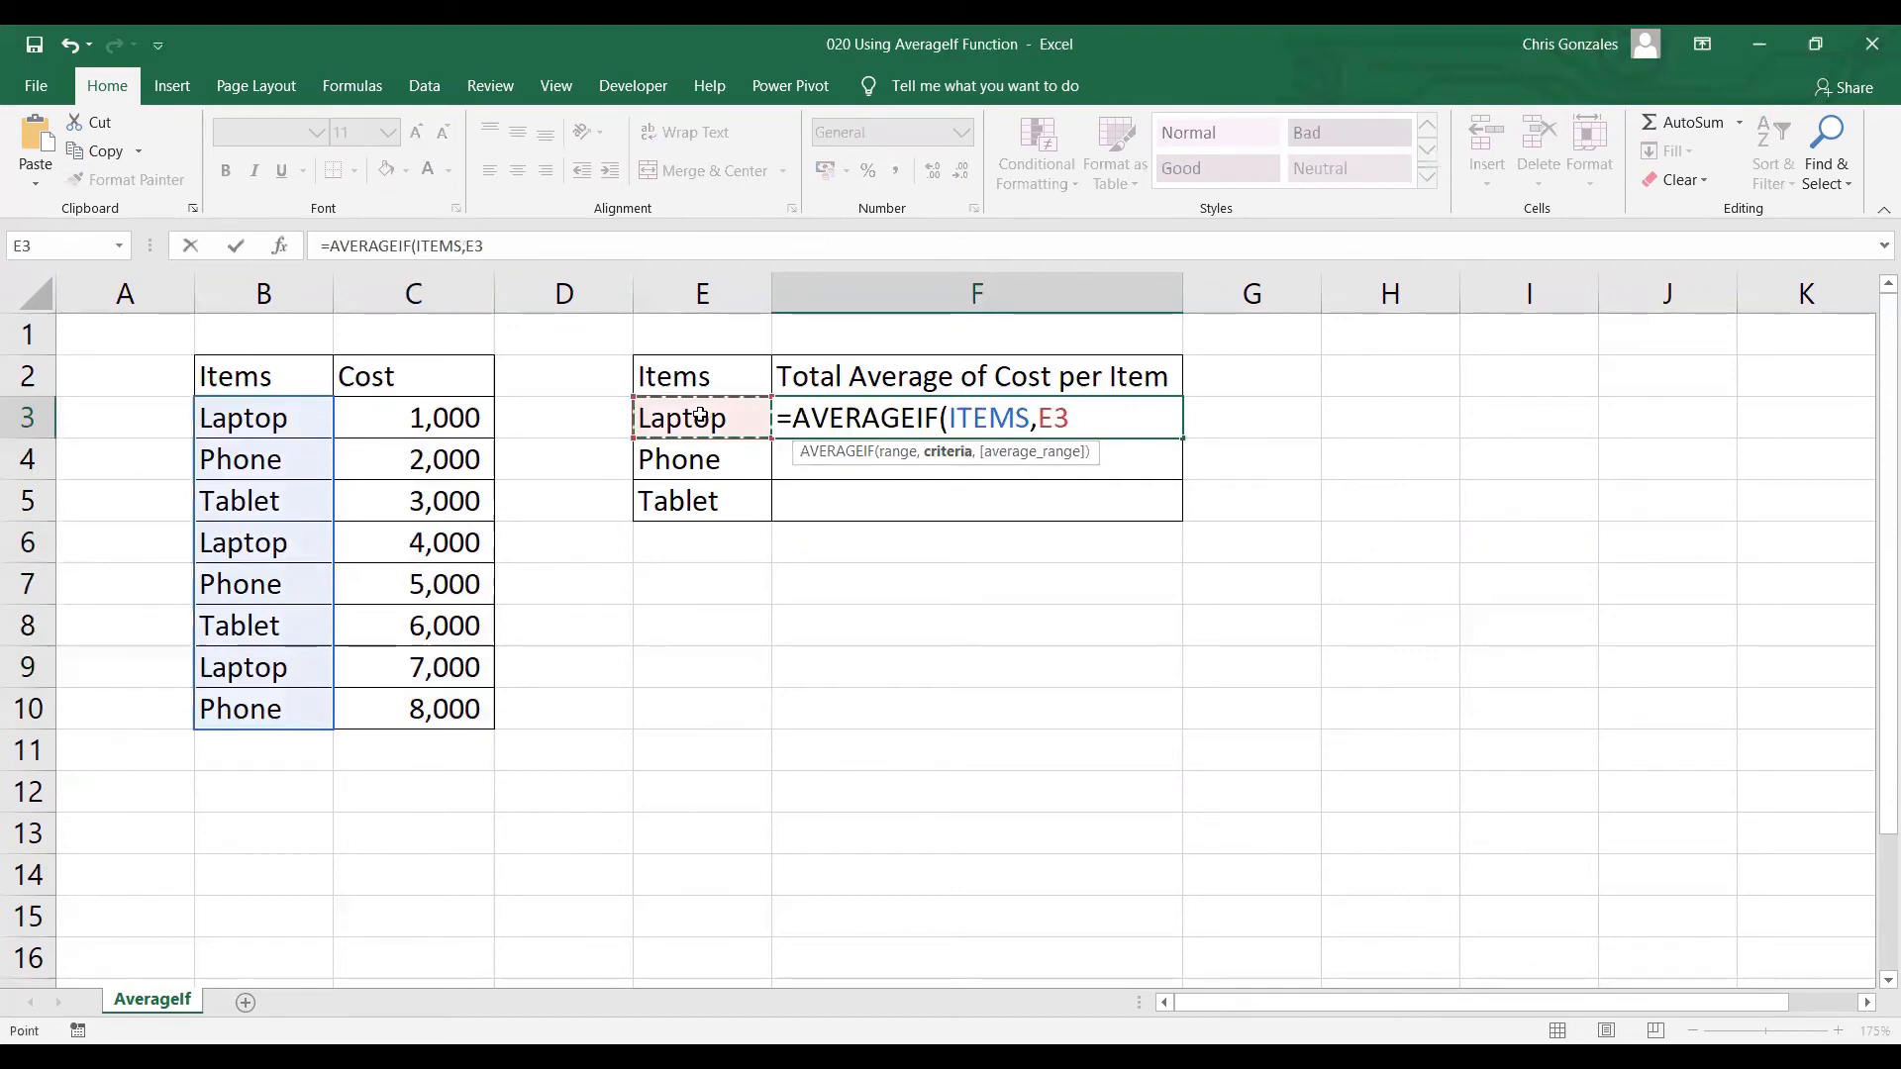
type(",")
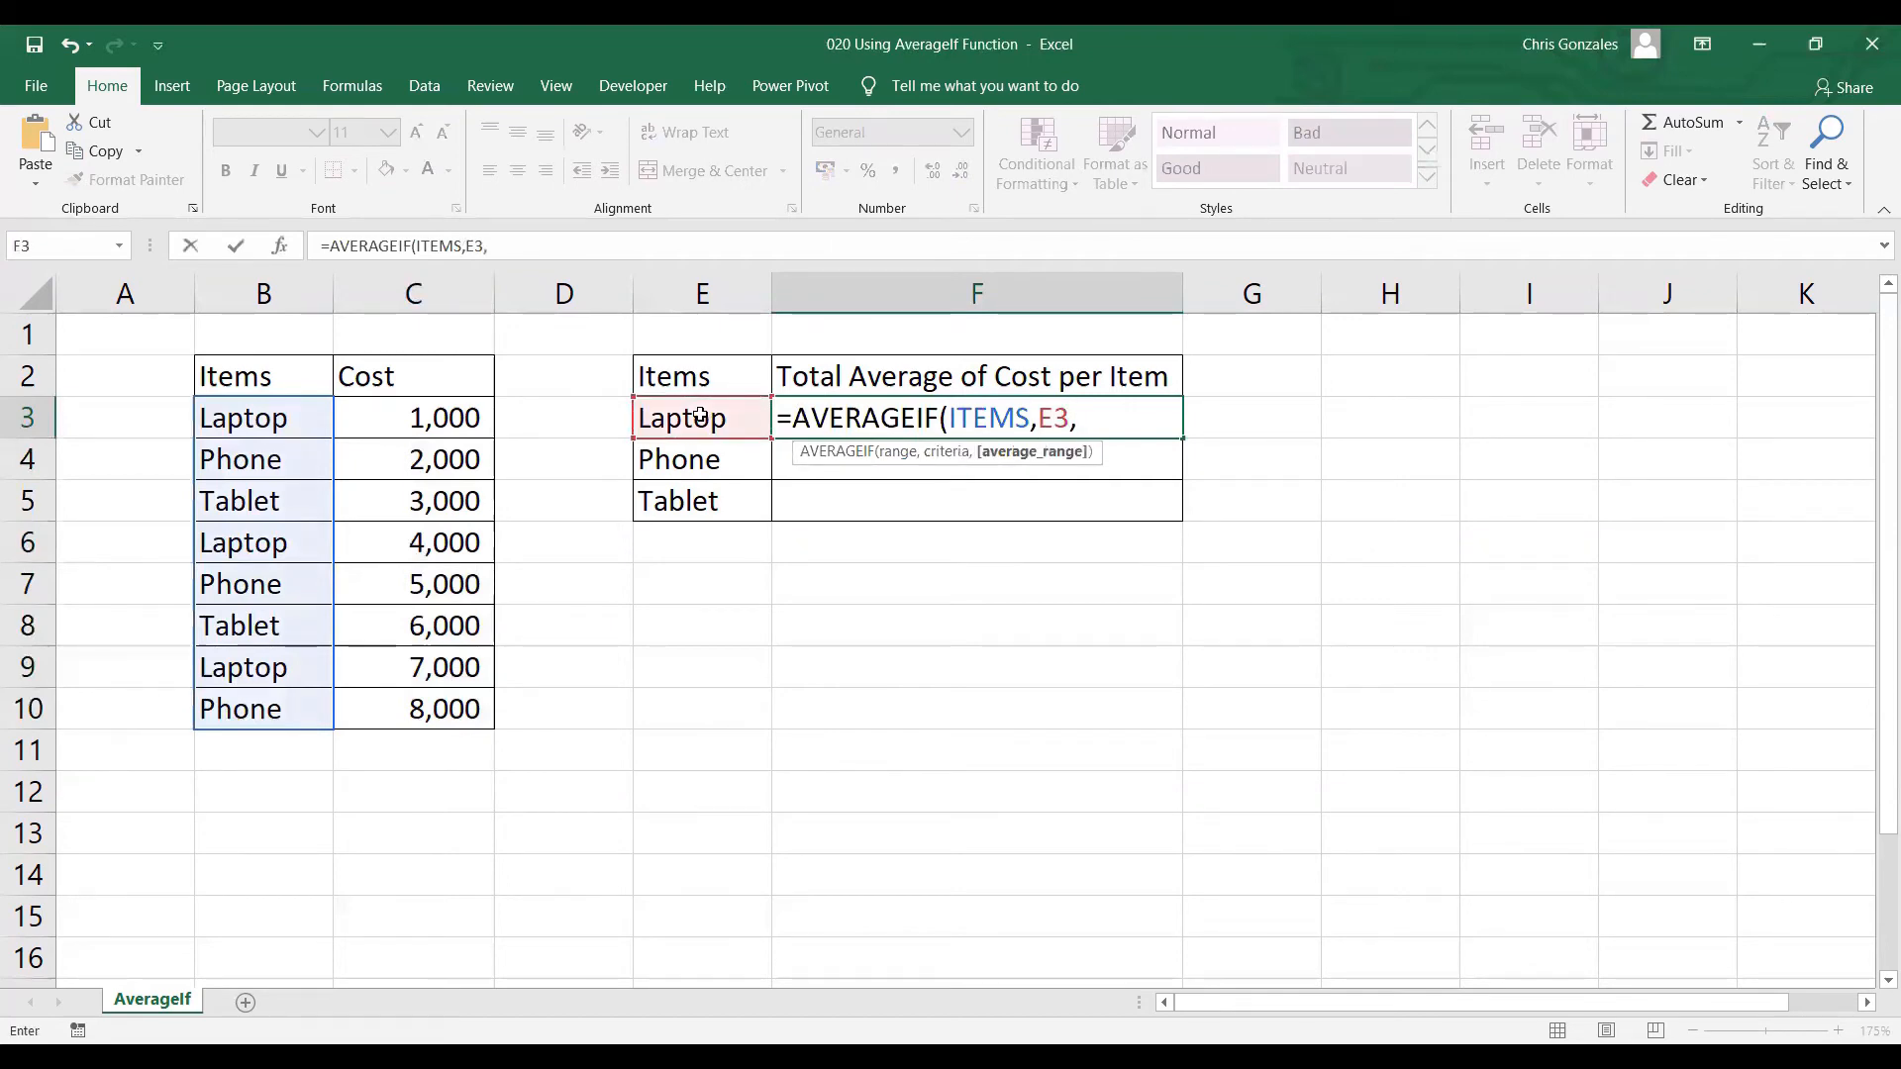
type("COST)")
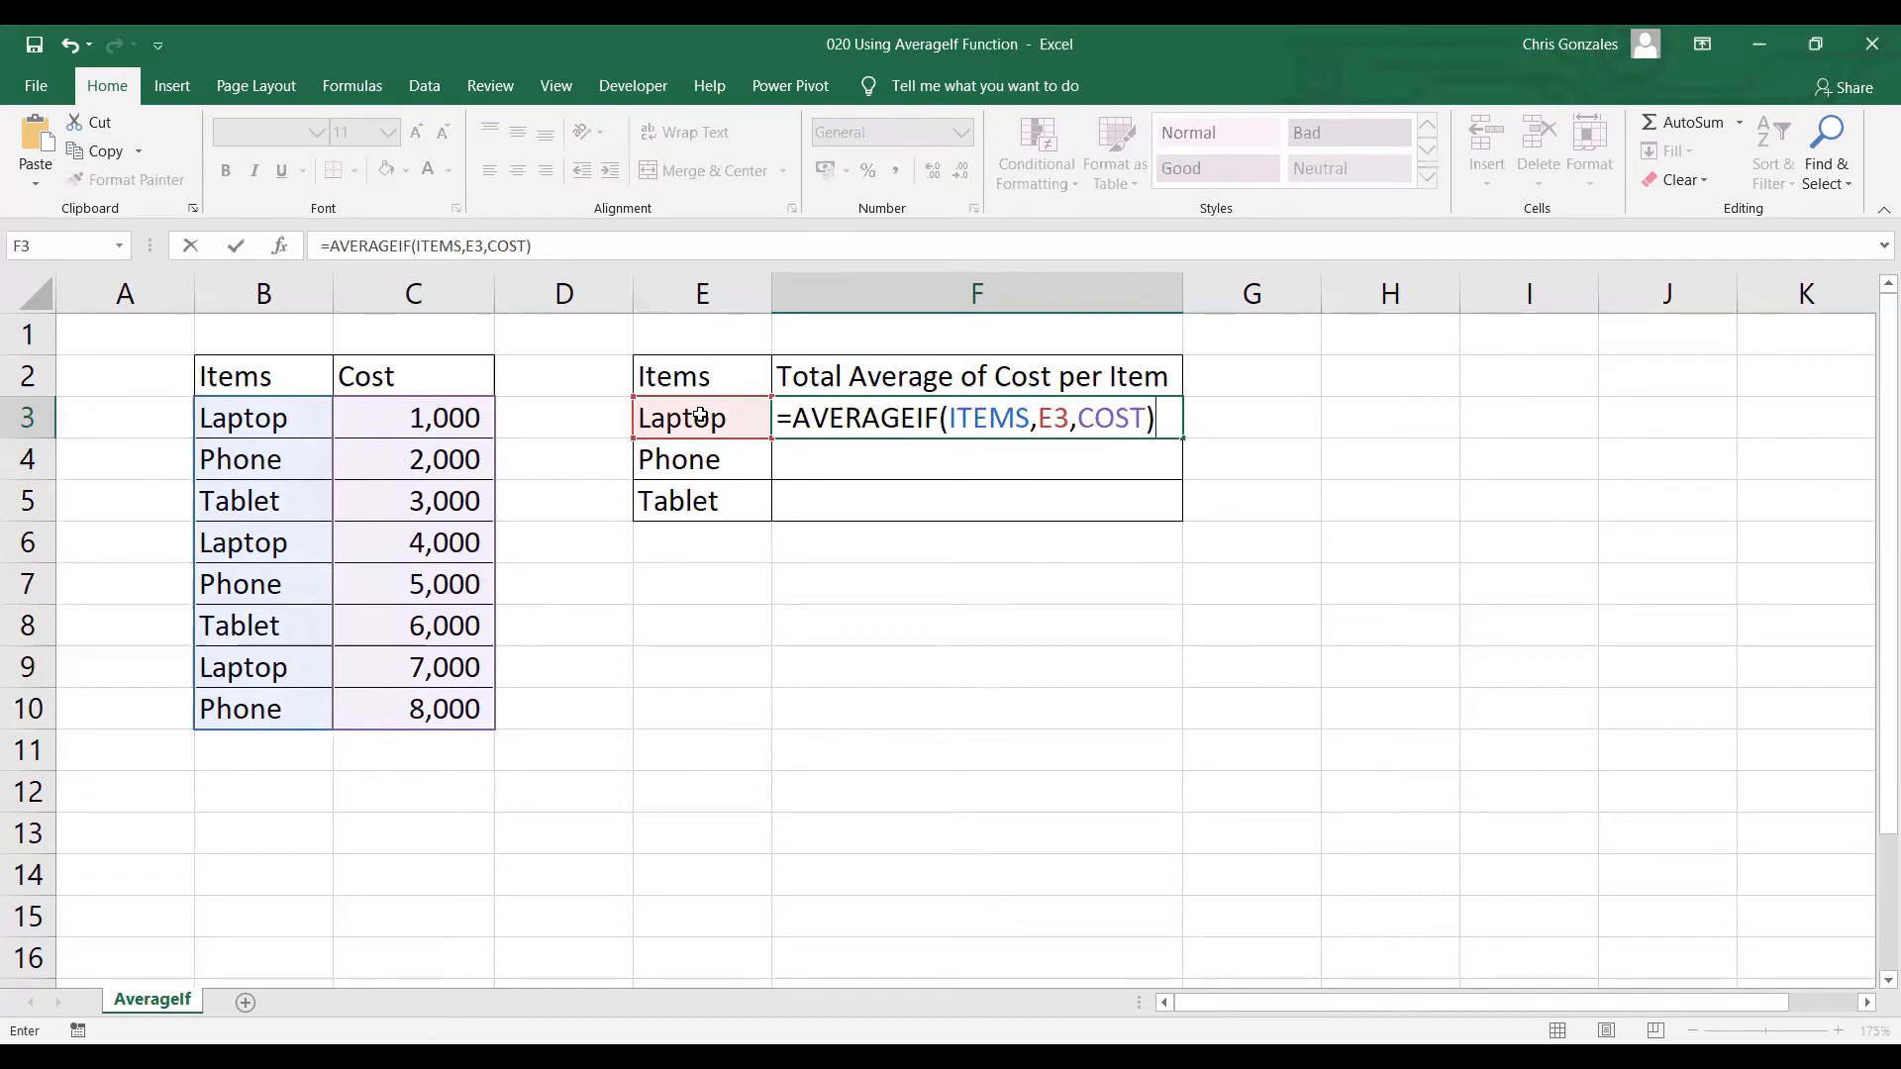
key("Return")
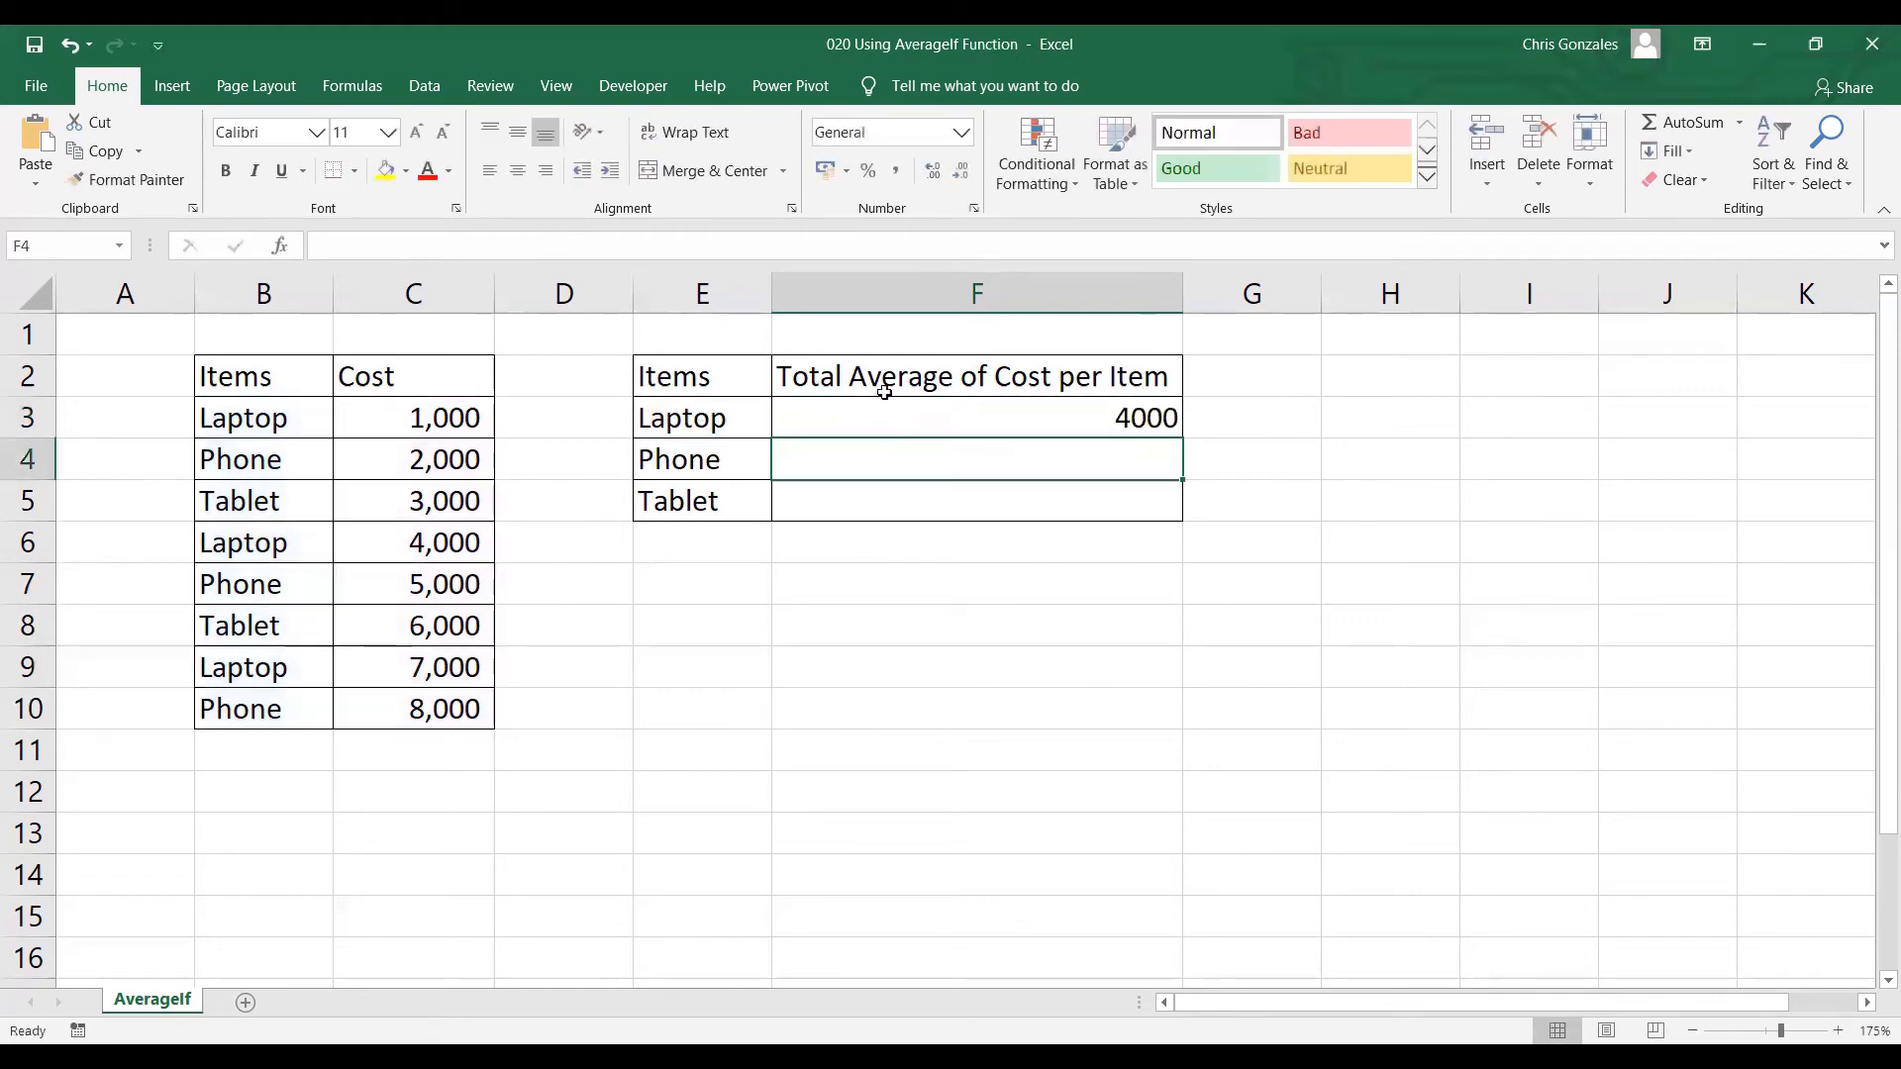
Step: Fill the named-range formula from F3 down to F5 and review the arguments in F3
left_click(1001, 415)
left_click_drag(1181, 438, 1158, 507)
double_click(1111, 415)
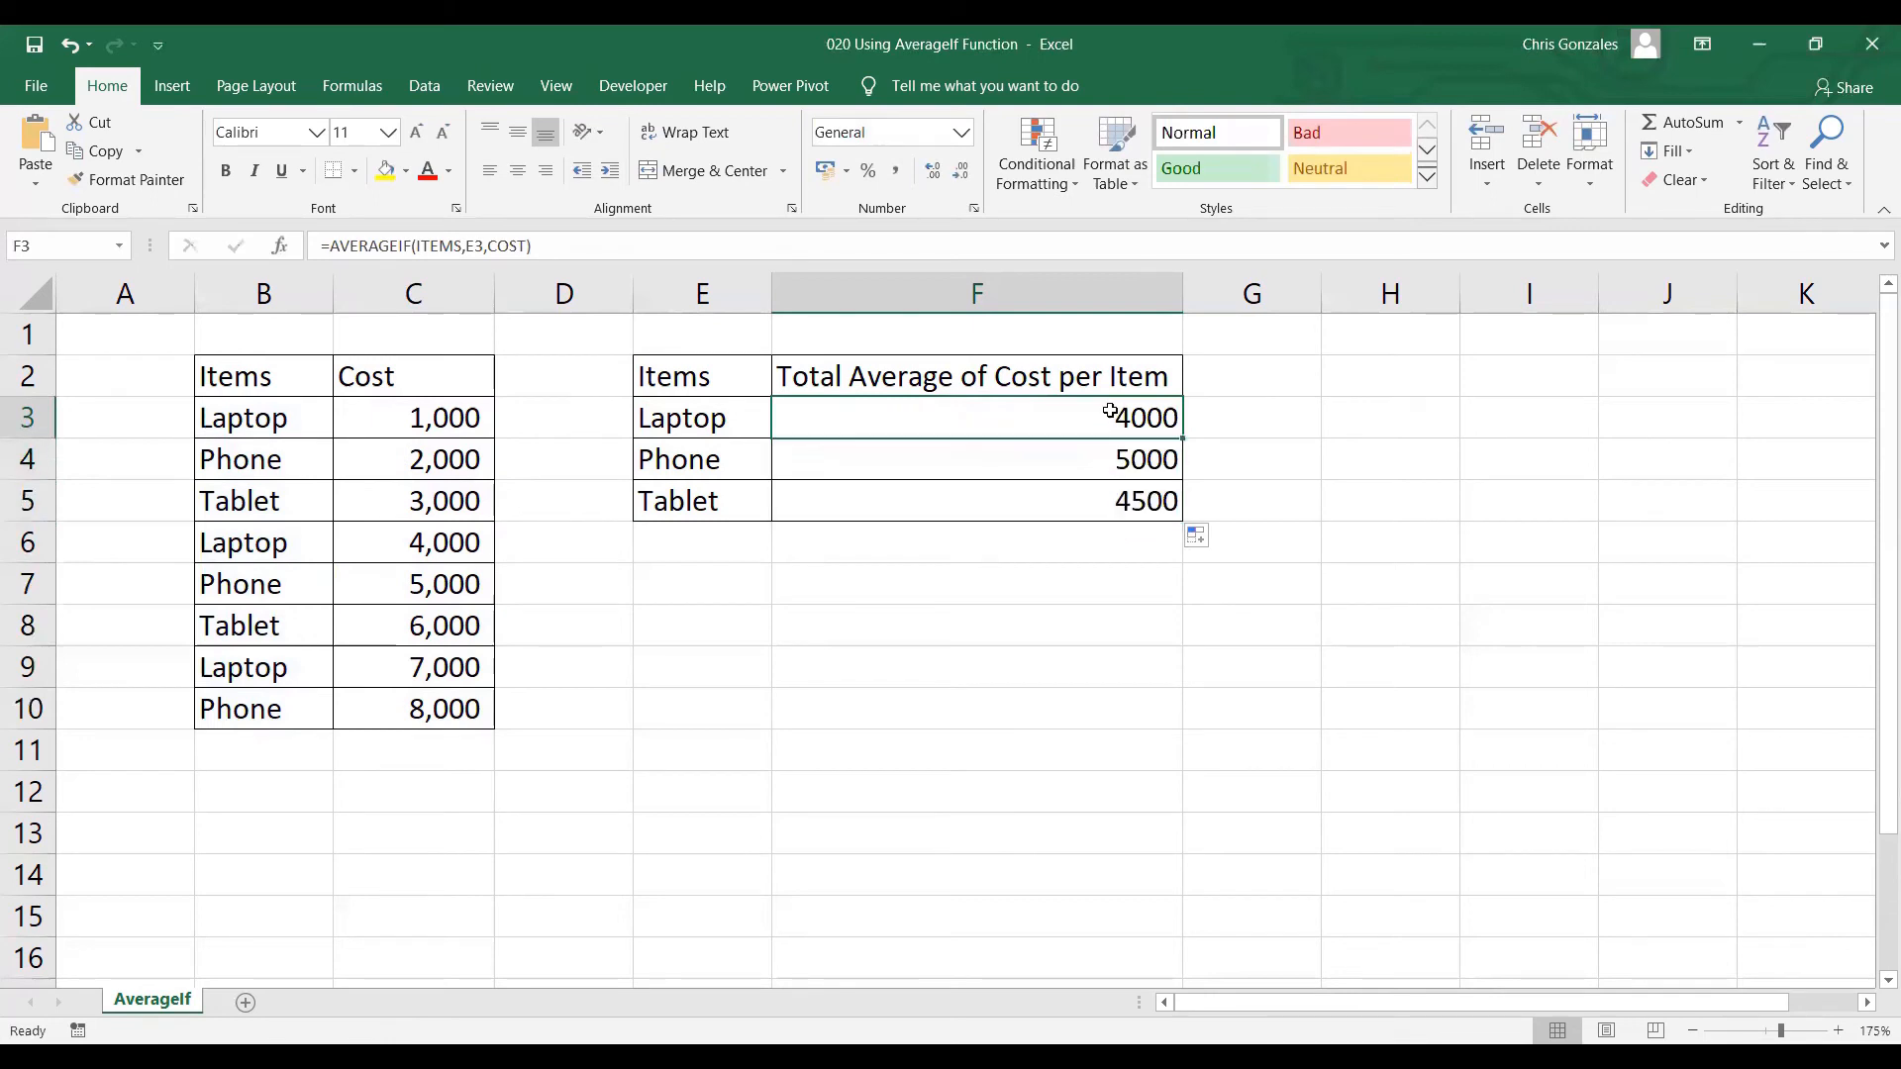
left_click(1164, 418)
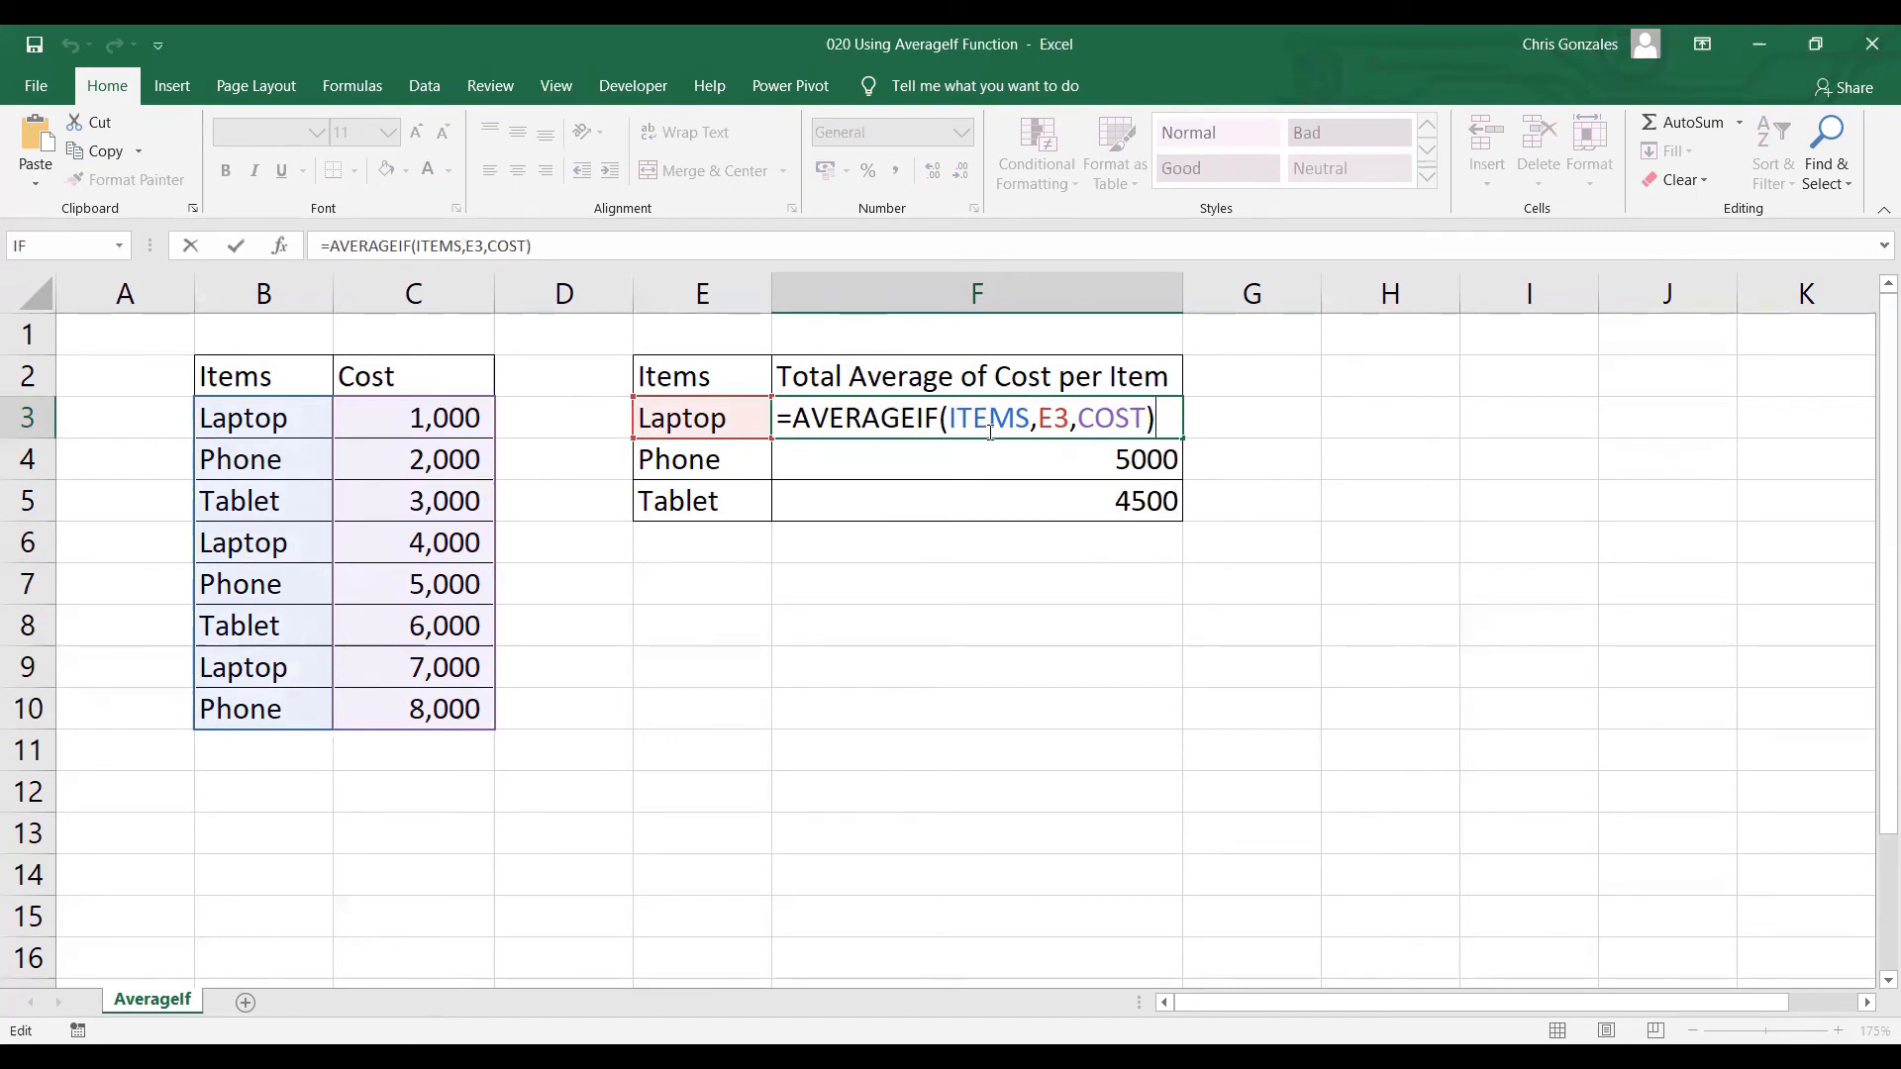
key("Return")
Step: Check in the Name Manager which cells the name COST refers to, leaving its definition as it is
left_click(685, 374)
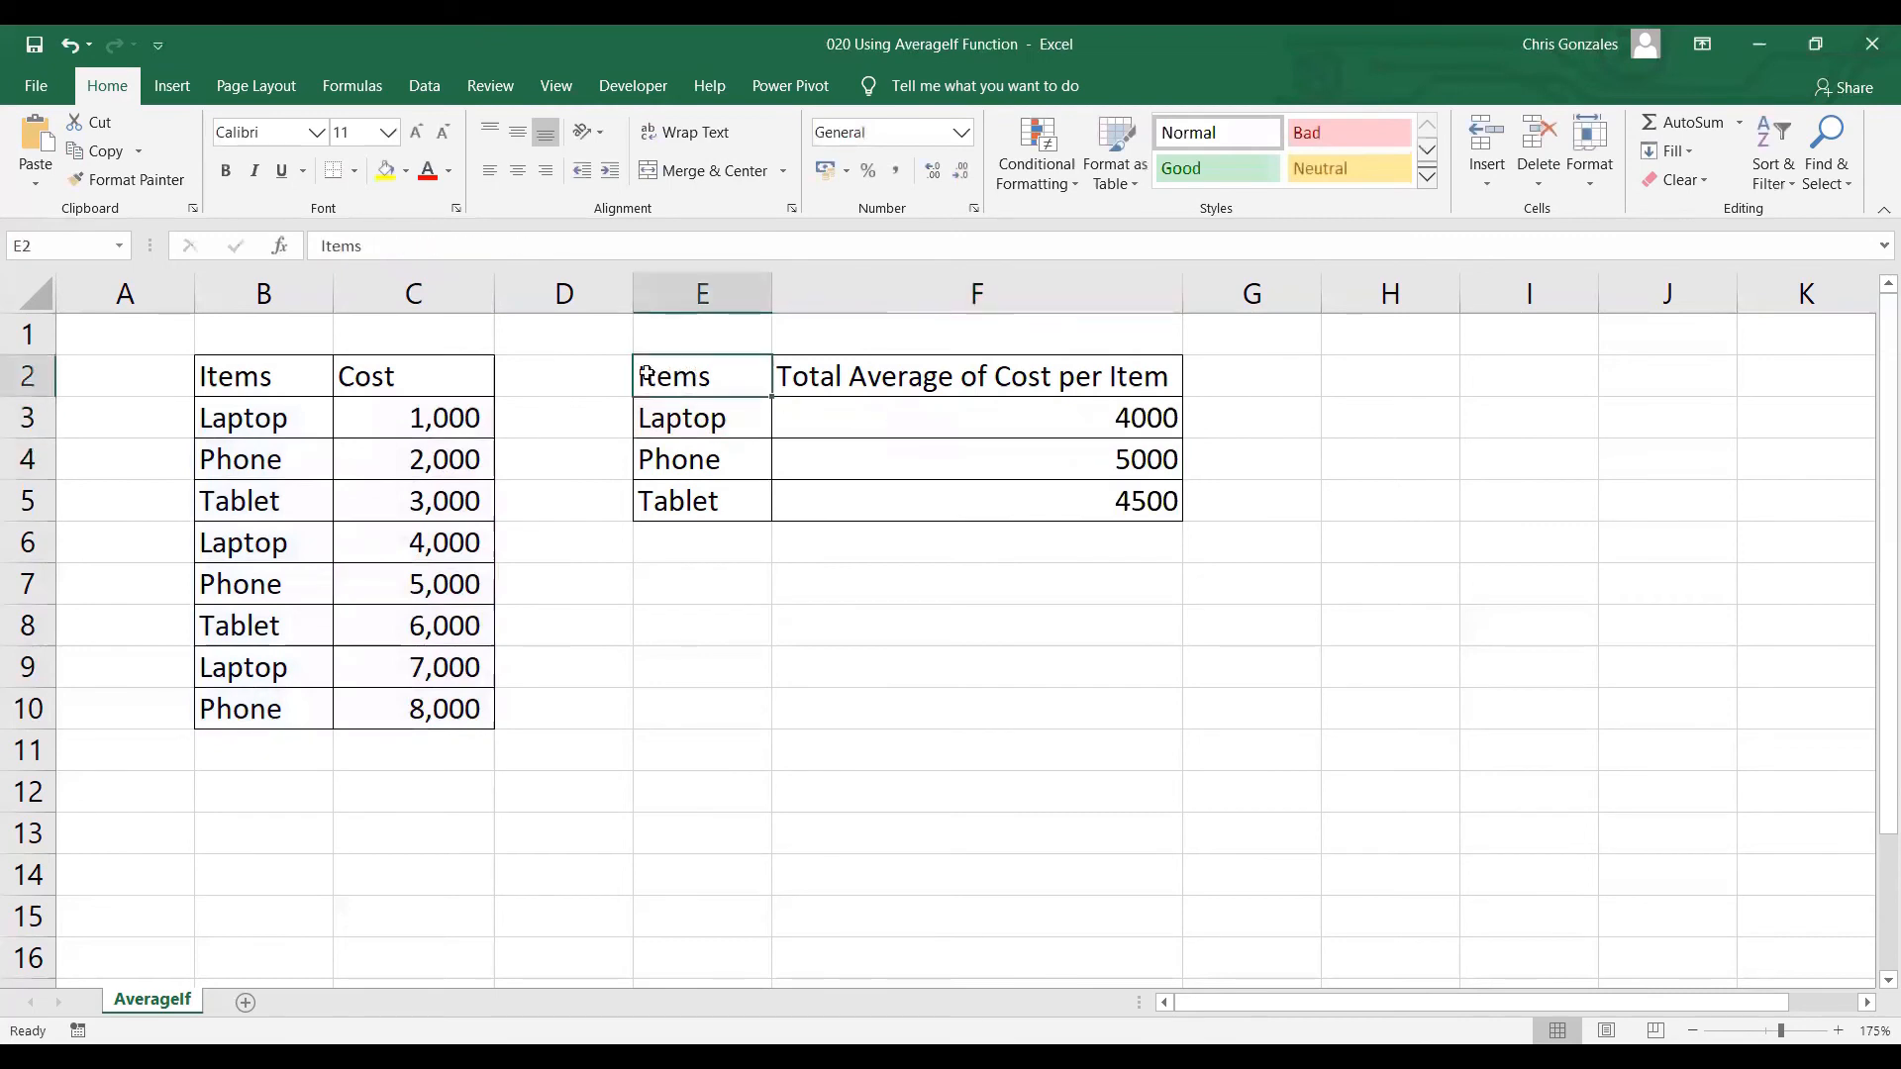
left_click(379, 92)
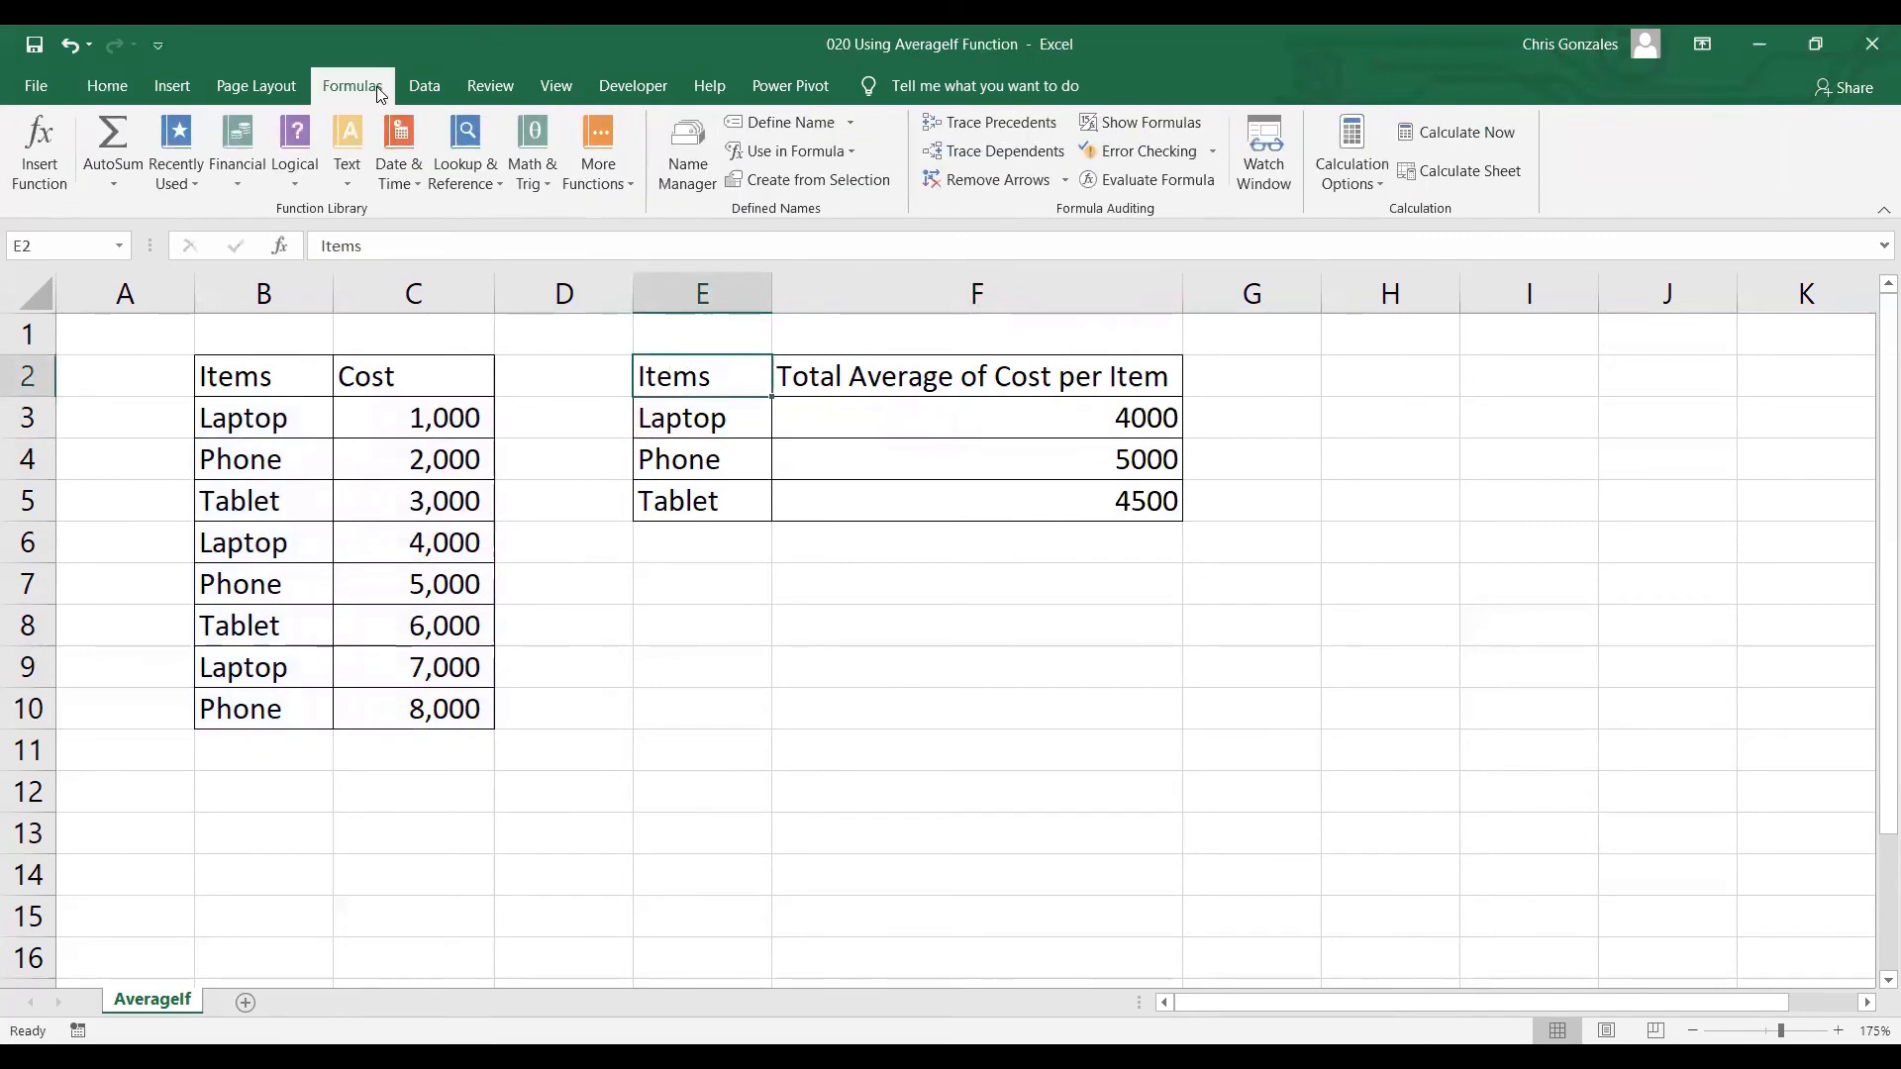
left_click(685, 163)
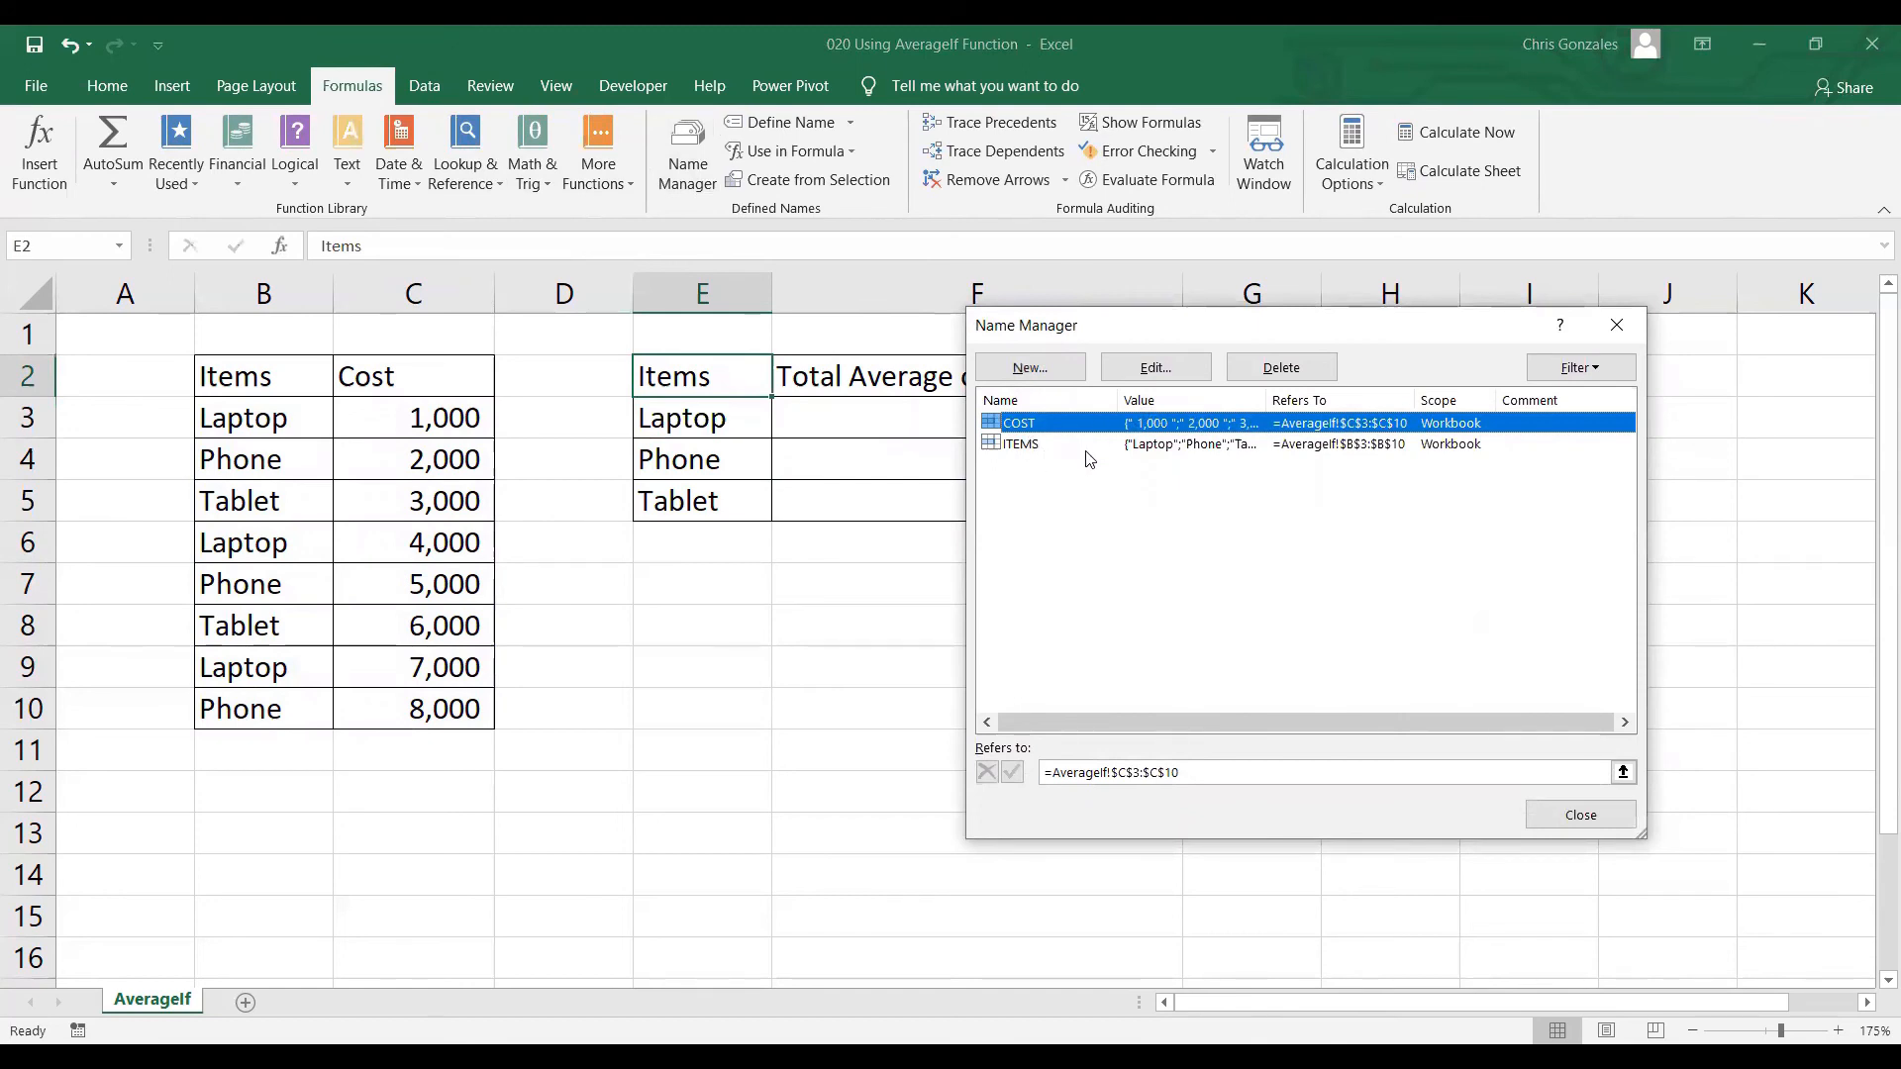
left_click(1155, 368)
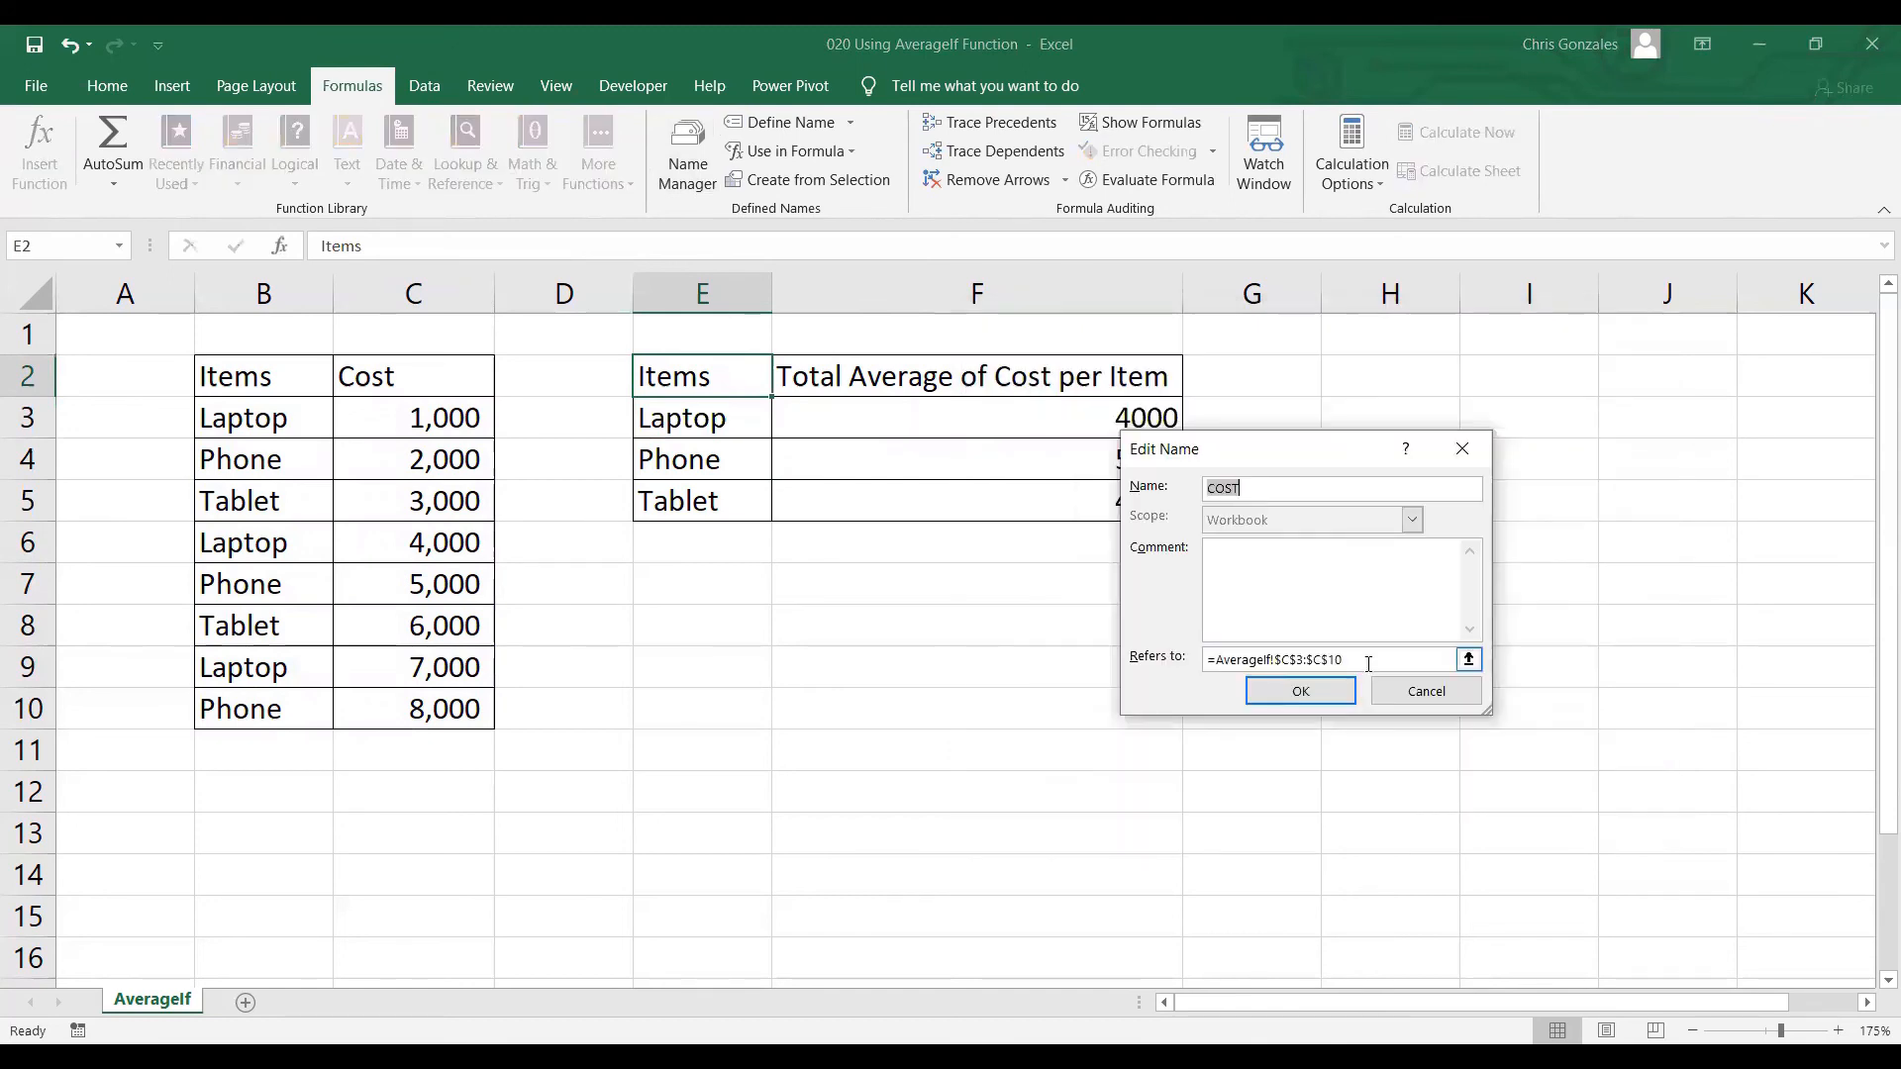
left_click(1368, 662)
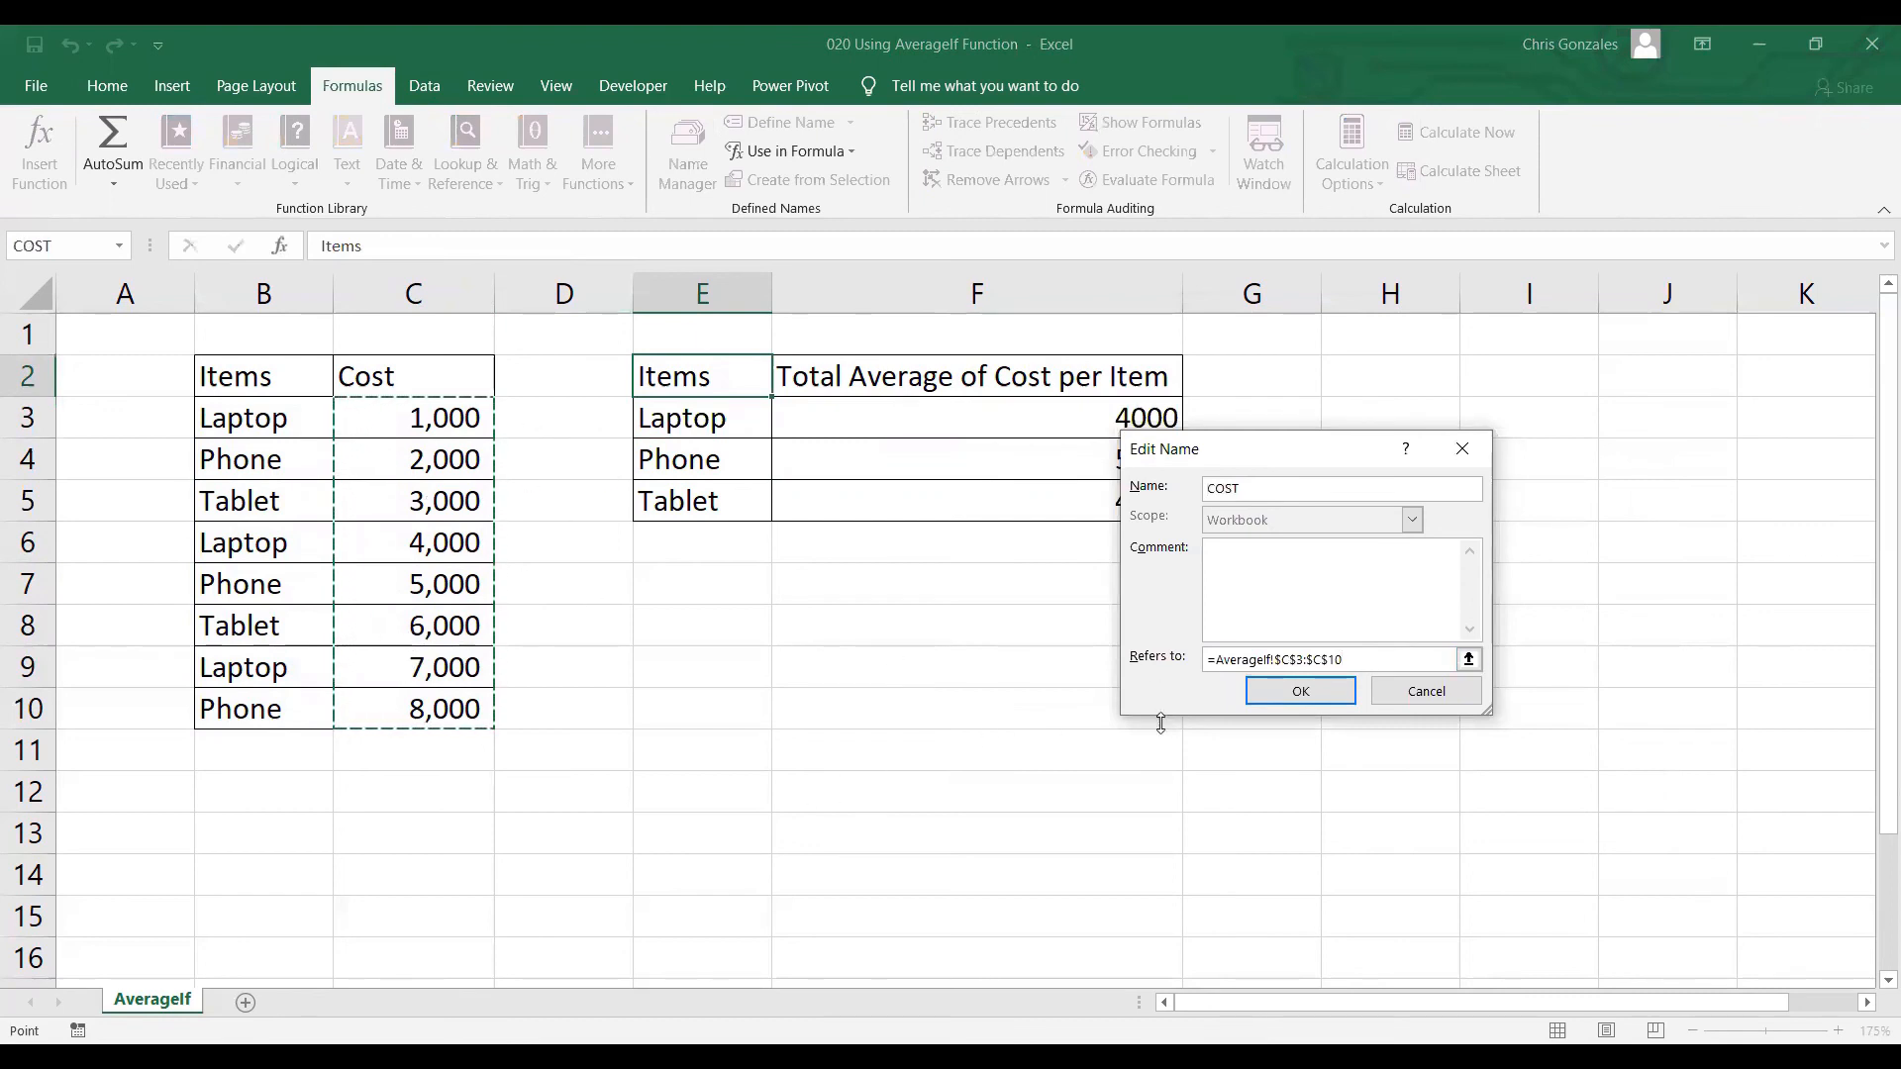
left_click(1429, 692)
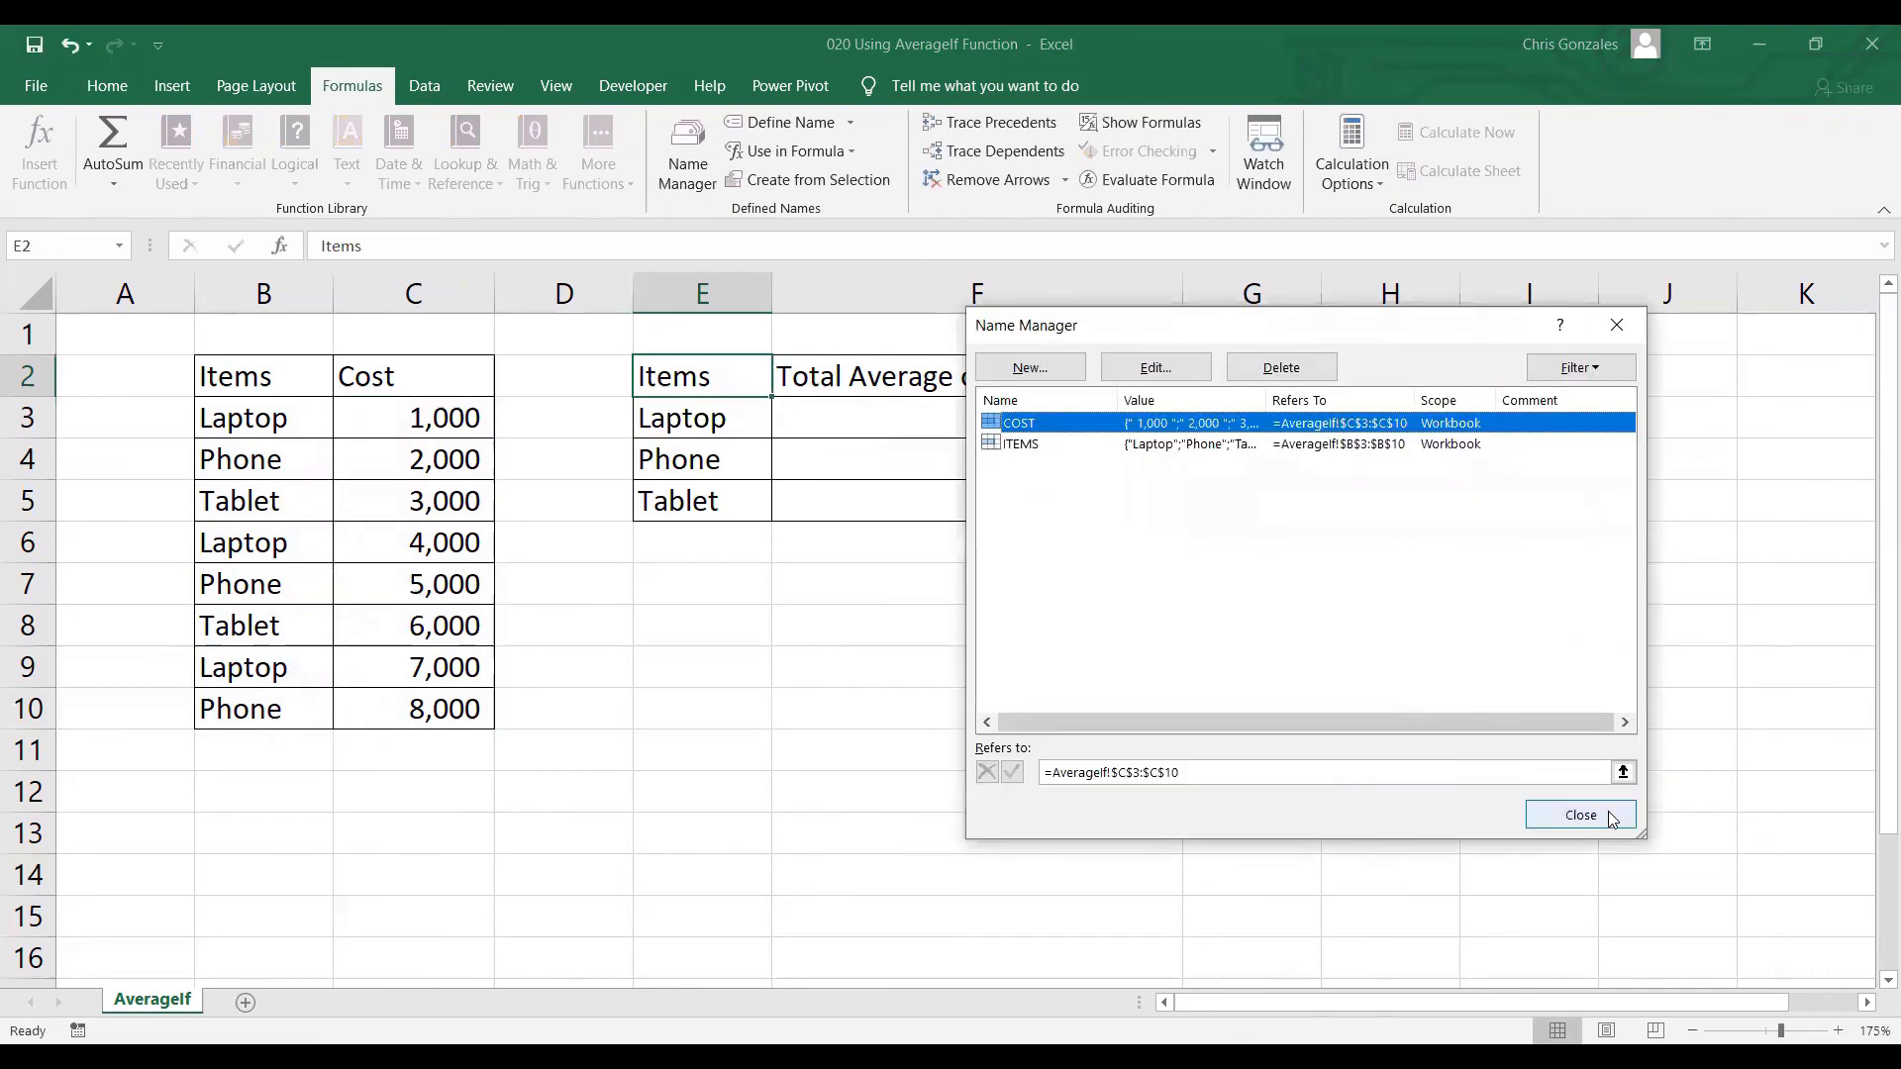
left_click(1610, 818)
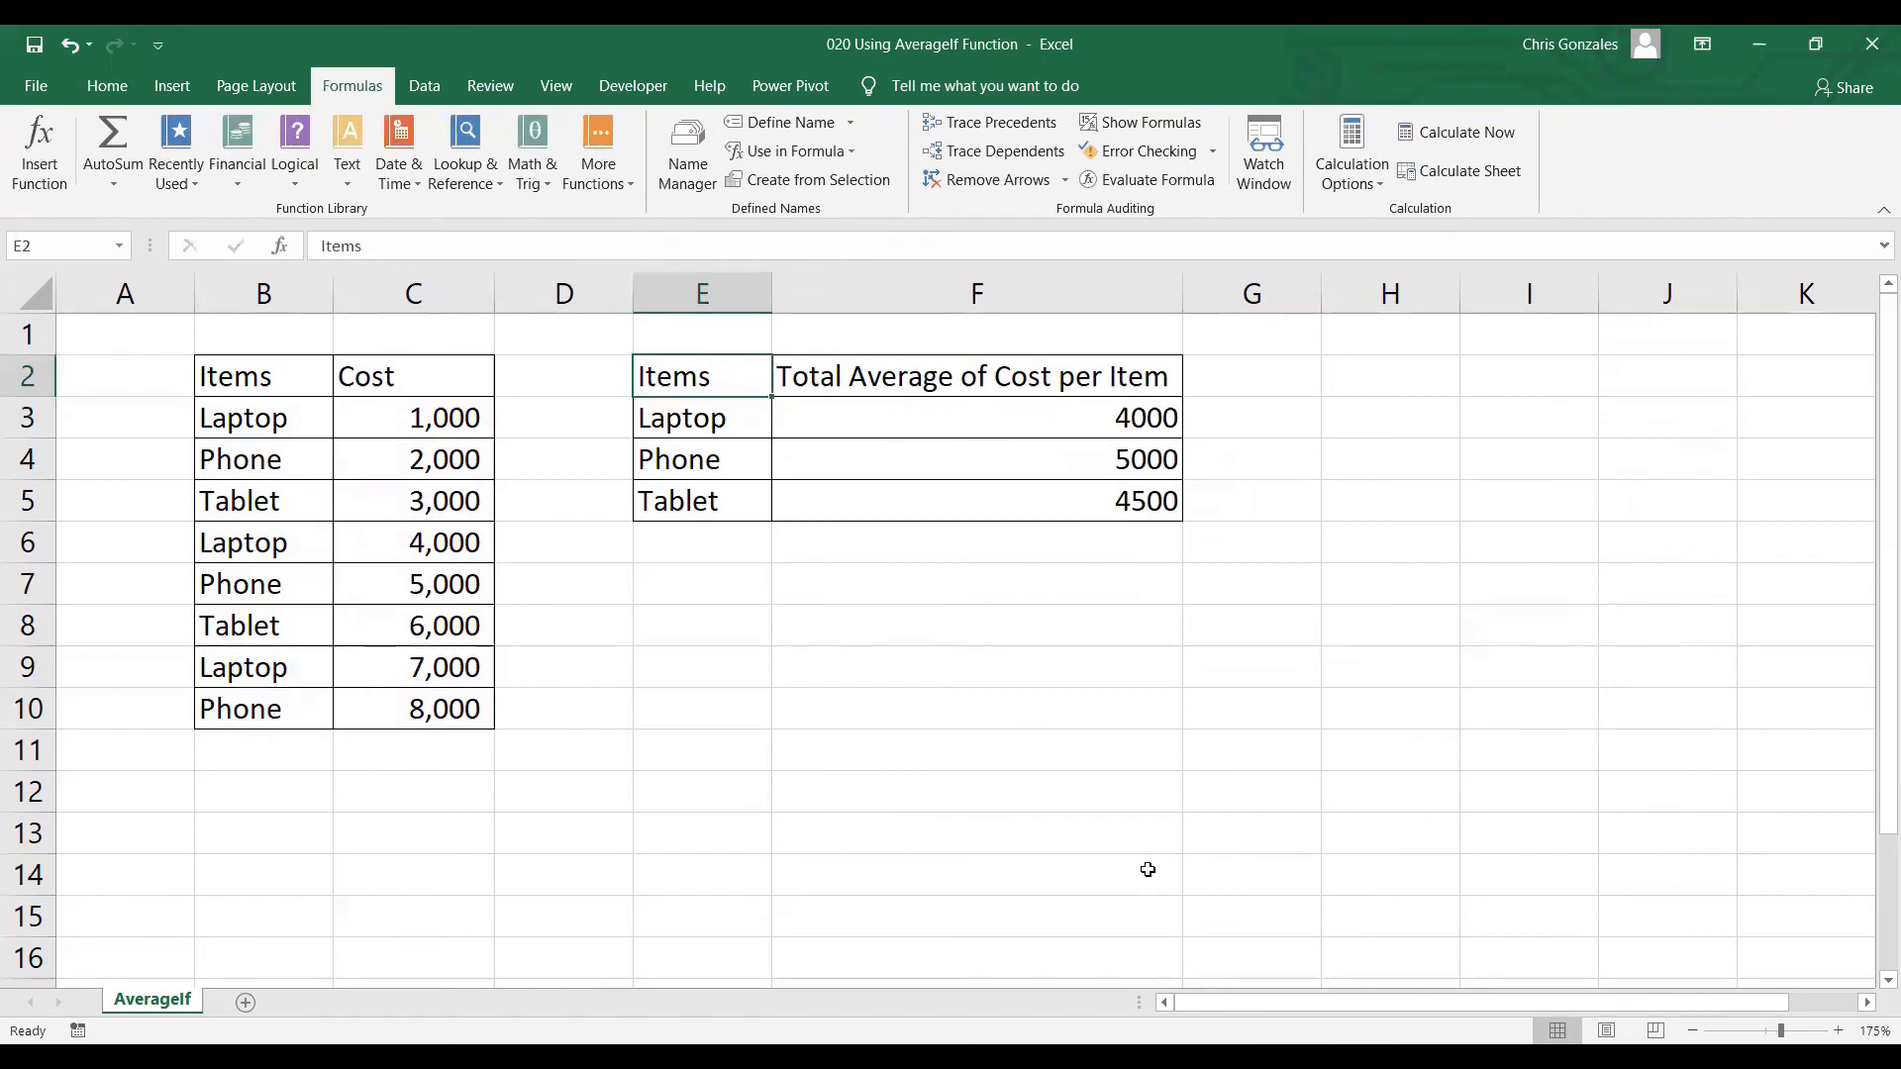